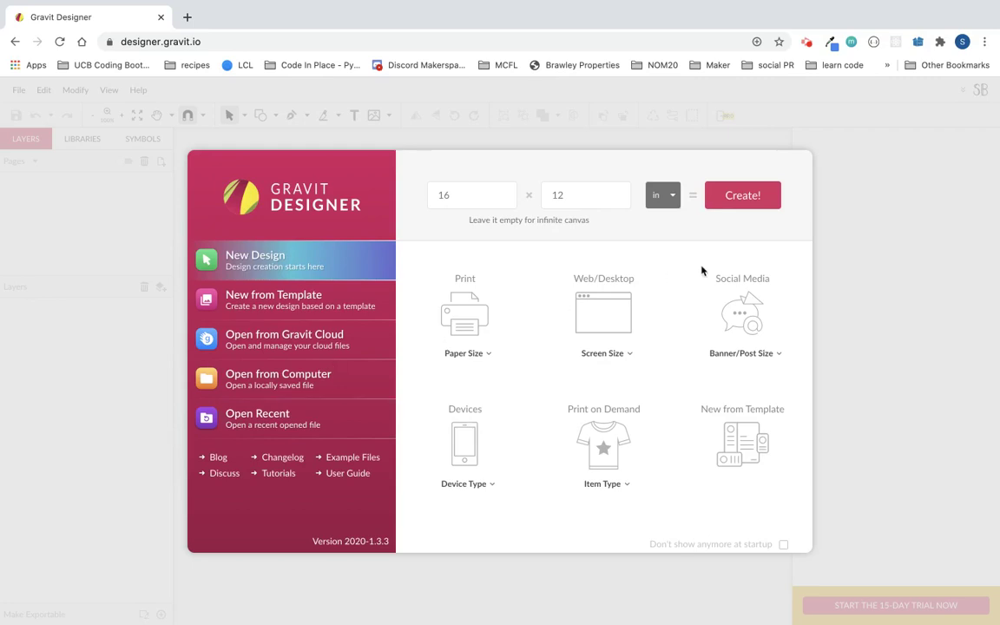
# Step: Create a new 16 × 12 in design and draw a rectangle about 6.2 in wide and 2.5 in high in its upper part
pyautogui.click(757, 197)
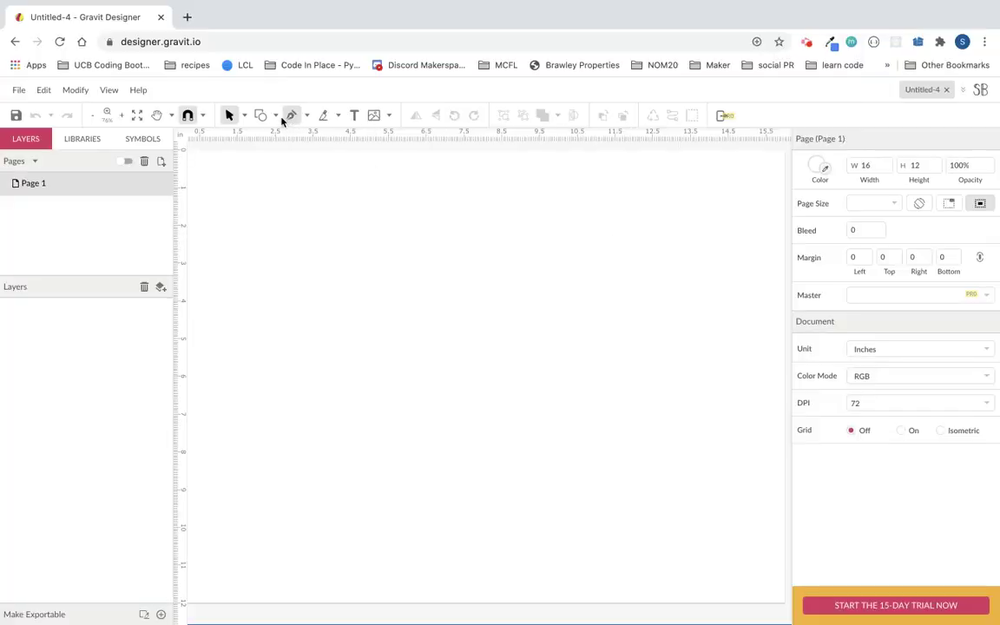
pyautogui.click(275, 116)
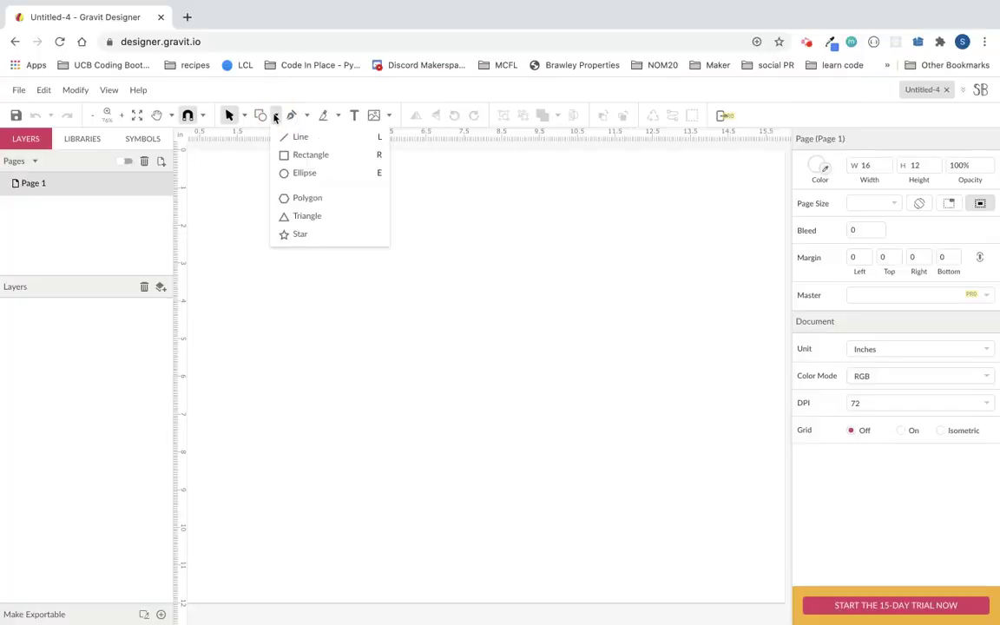
pyautogui.click(299, 157)
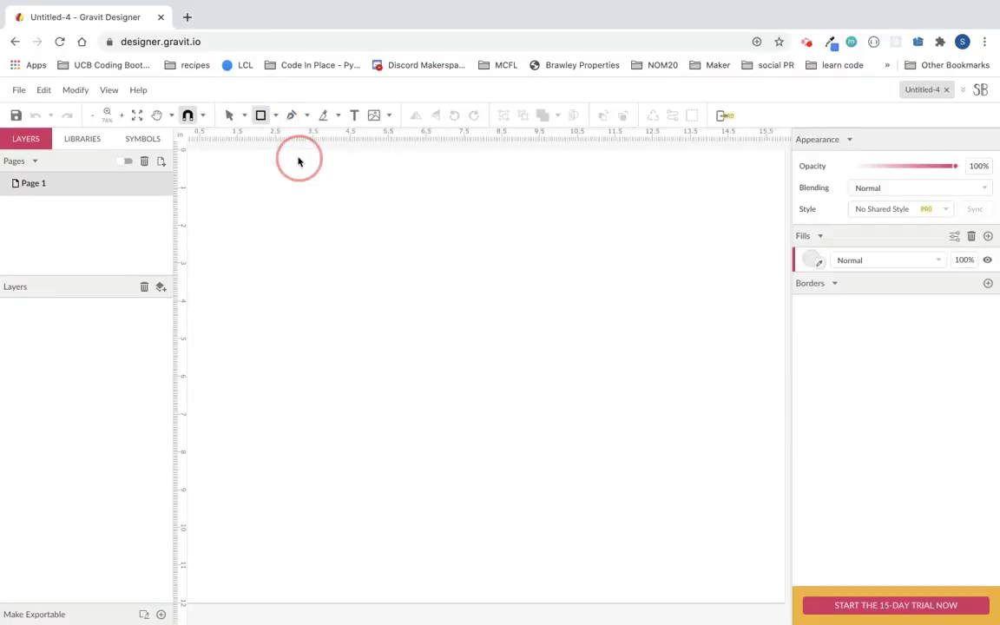
pyautogui.click(277, 231)
pyautogui.moveTo(280, 232); pyautogui.dragTo(514, 326)
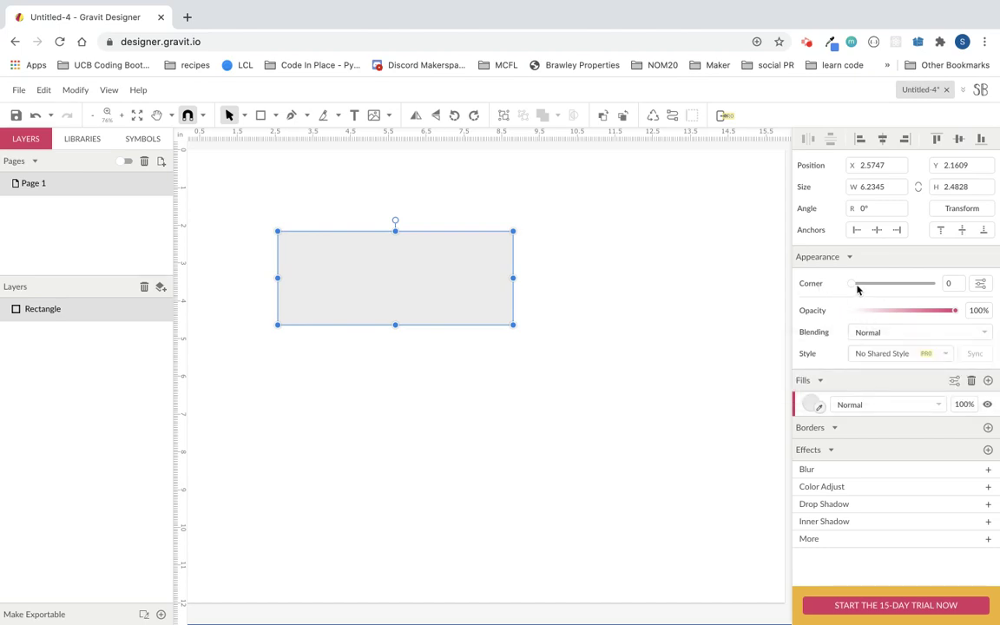
# Step: Round the rectangle's corners to a radius of about 0.40 and deselect it
pyautogui.moveTo(852, 285); pyautogui.dragTo(880, 285)
pyautogui.click(618, 361)
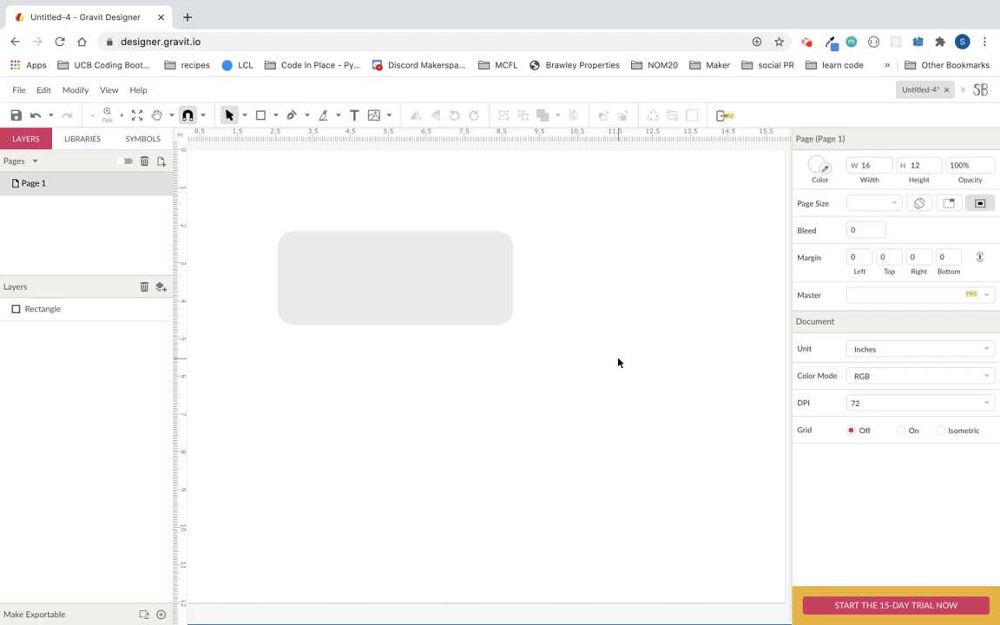
# Step: Try out a five-pointed star about 5 in wide with corners rounded to about 0.34, and delete it
pyautogui.click(276, 115)
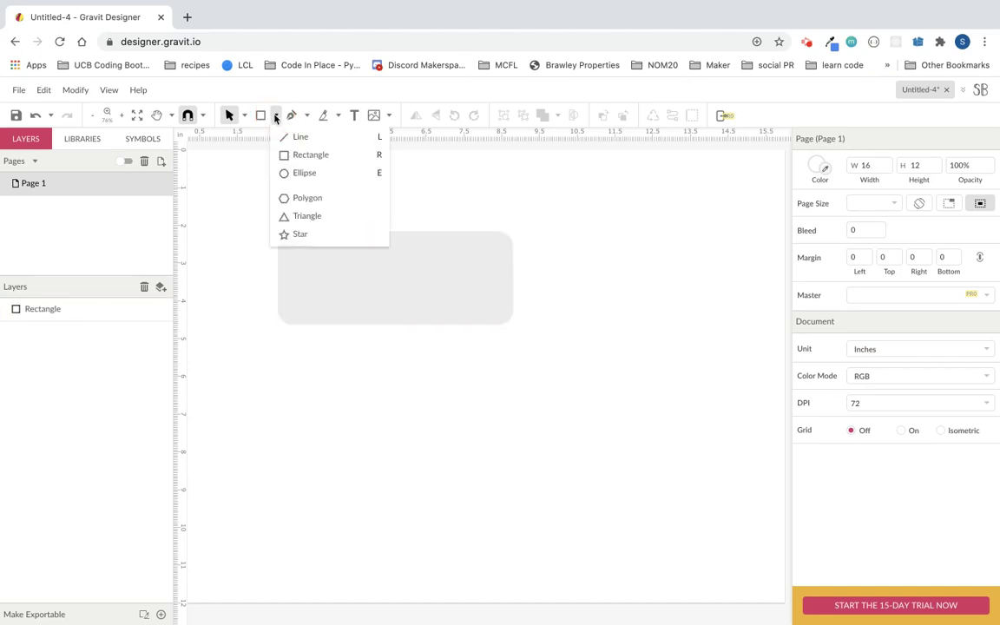
pyautogui.click(313, 233)
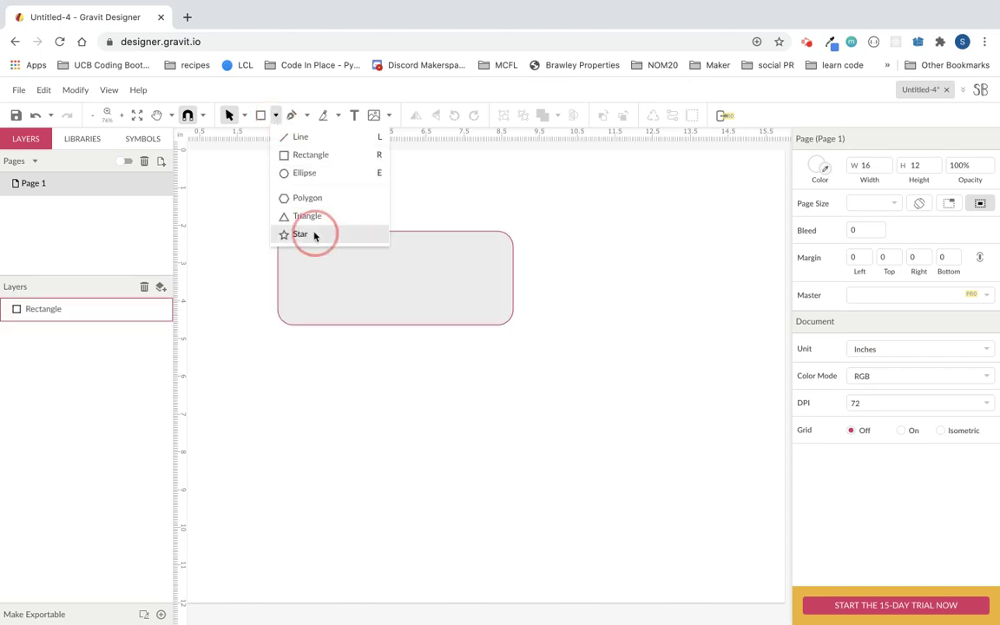
pyautogui.click(479, 399)
pyautogui.moveTo(550, 445); pyautogui.dragTo(526, 483)
pyautogui.moveTo(492, 414); pyautogui.dragTo(626, 426)
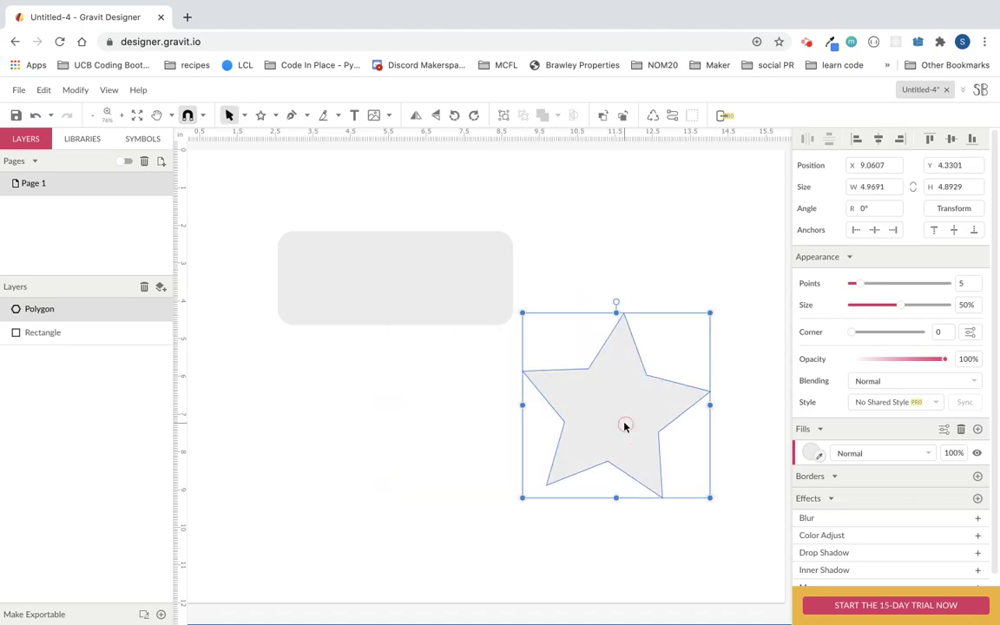
pyautogui.moveTo(853, 335); pyautogui.dragTo(883, 337)
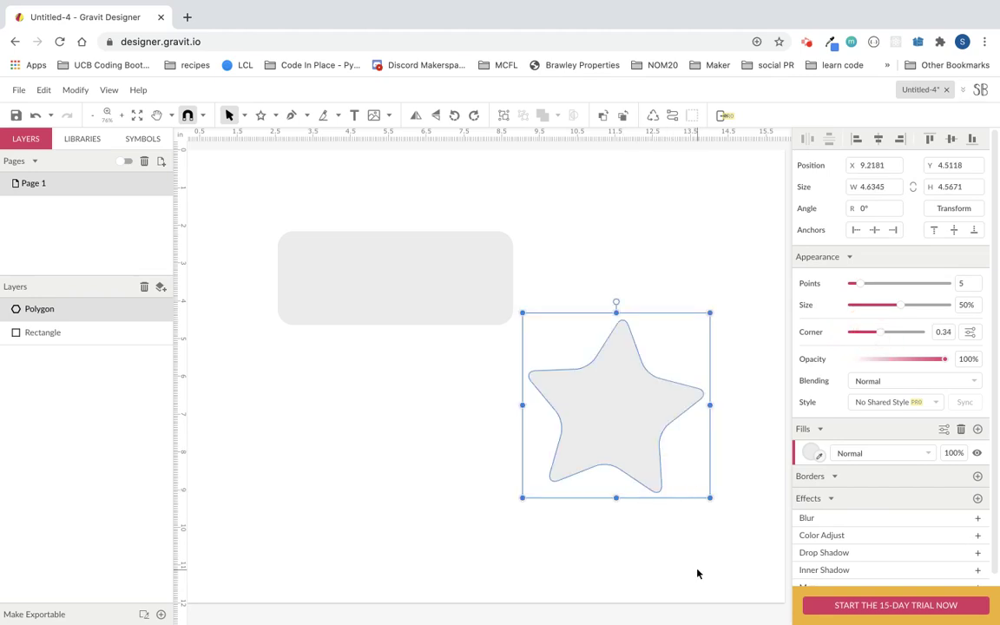
pyautogui.press('Delete')
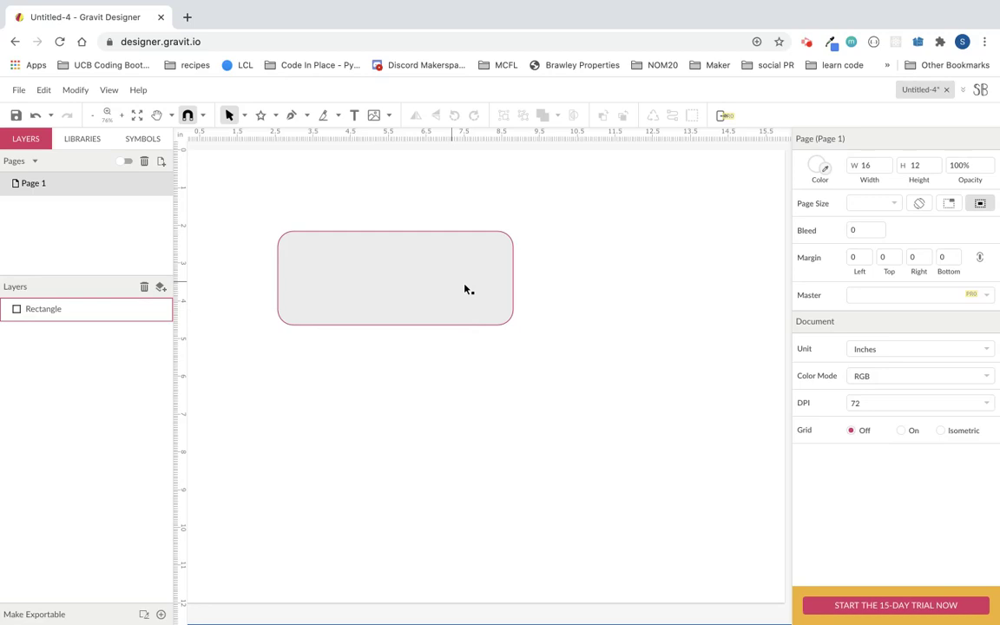
# Step: Resize the rounded rectangle to 3 in wide and 1 in high
pyautogui.click(466, 295)
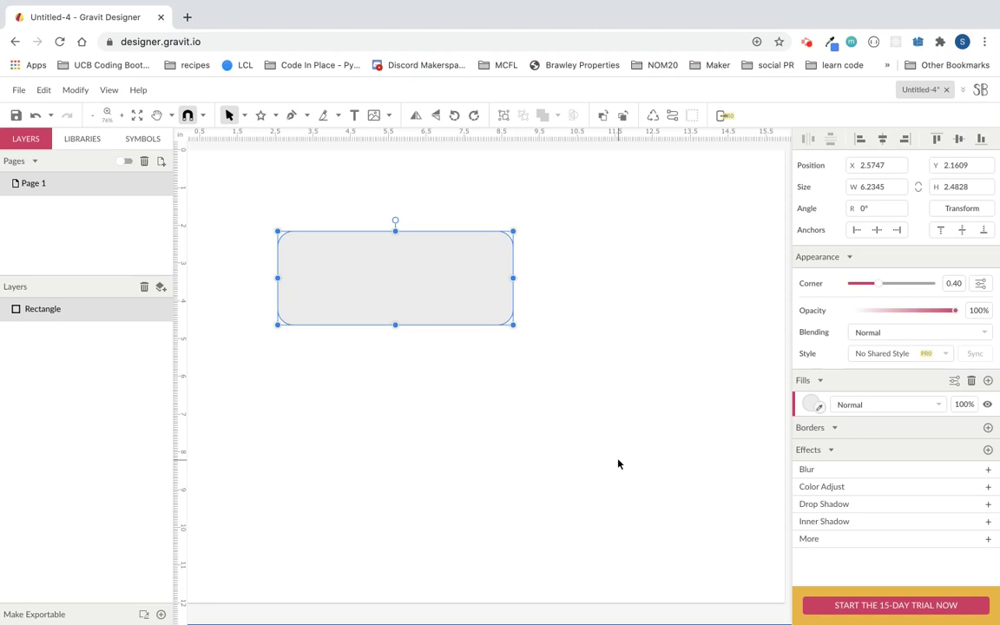
pyautogui.click(958, 186)
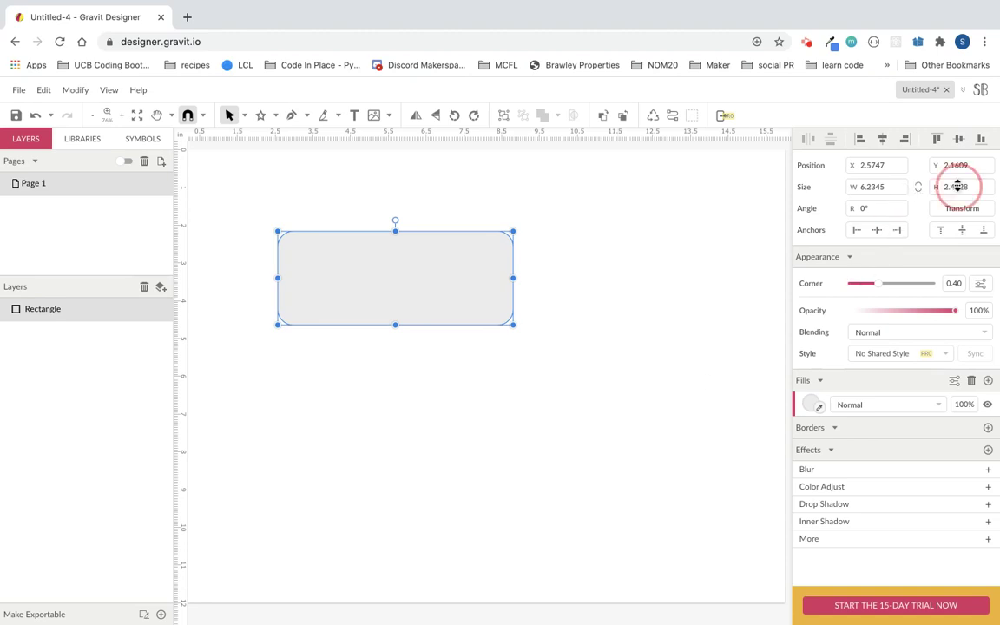
pyautogui.write('1')
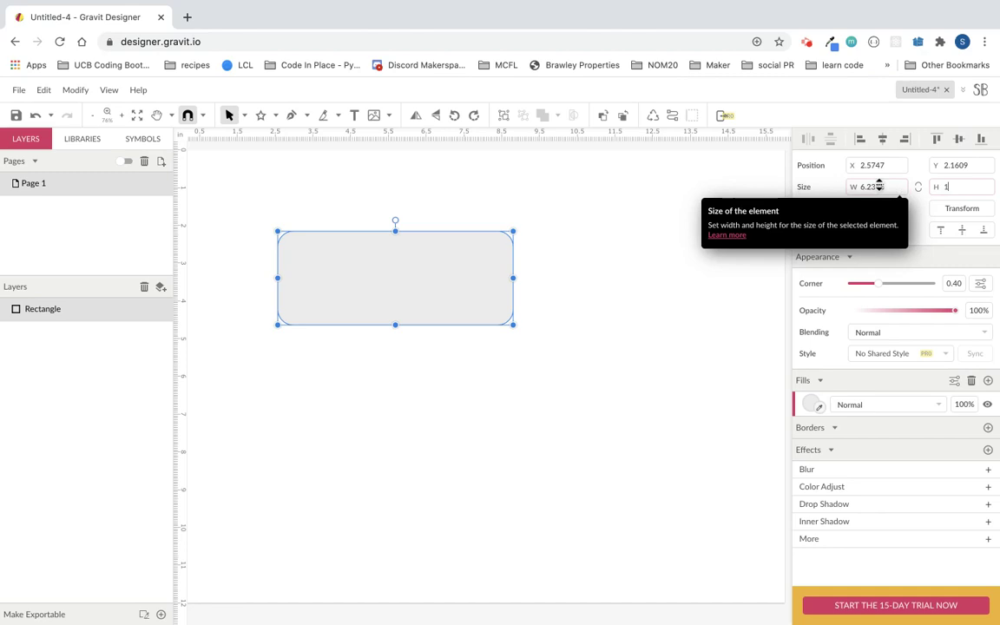
pyautogui.click(877, 186)
pyautogui.write('3')
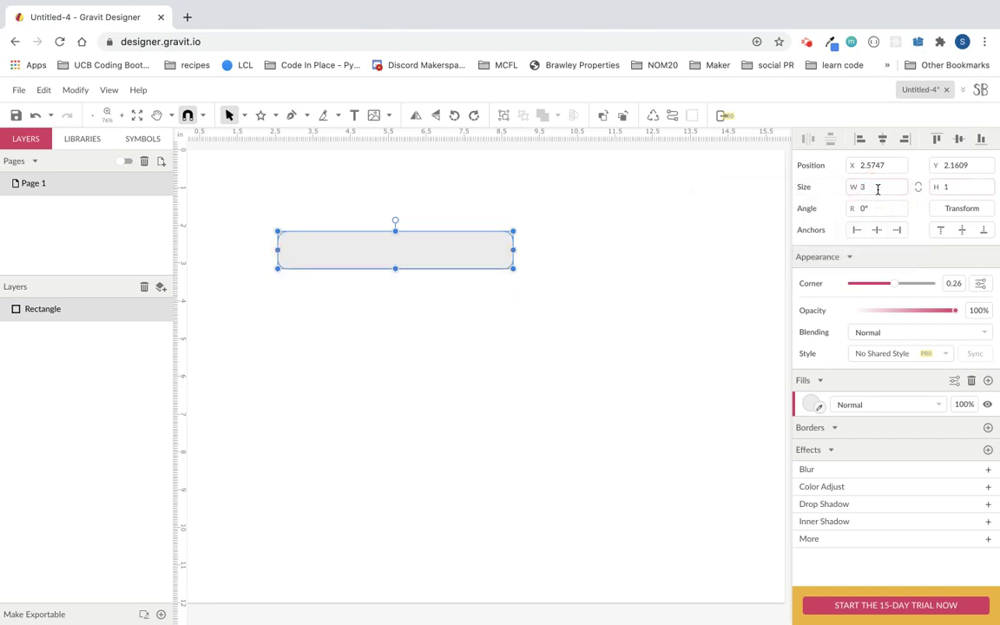
pyautogui.press('Return')
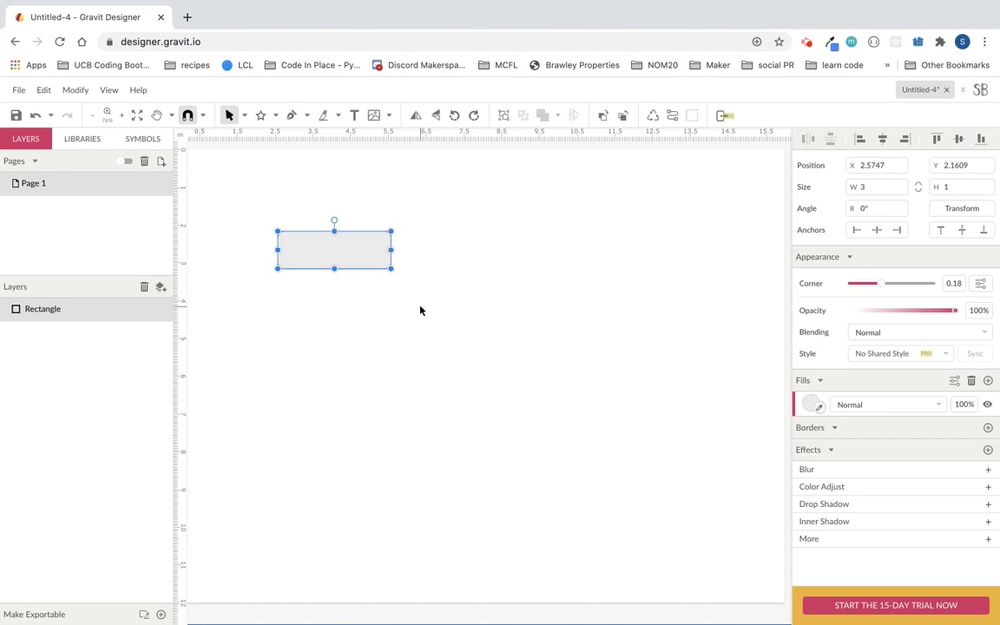
# Step: Draw a small ellipse about 0.48 in wide and 0.55 in high beside the rectangle's left edge
pyautogui.click(275, 117)
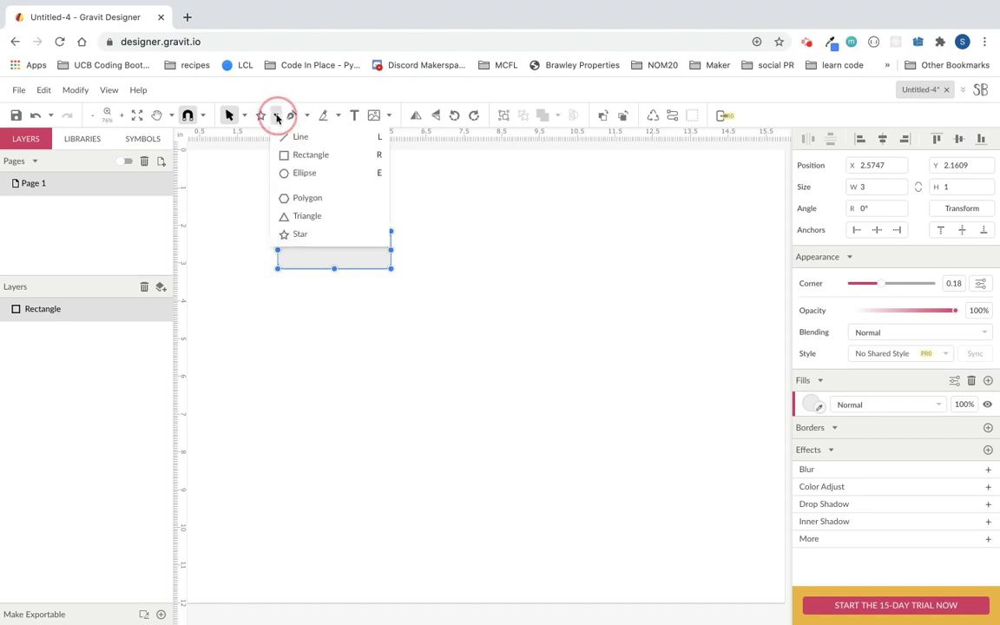
pyautogui.click(309, 171)
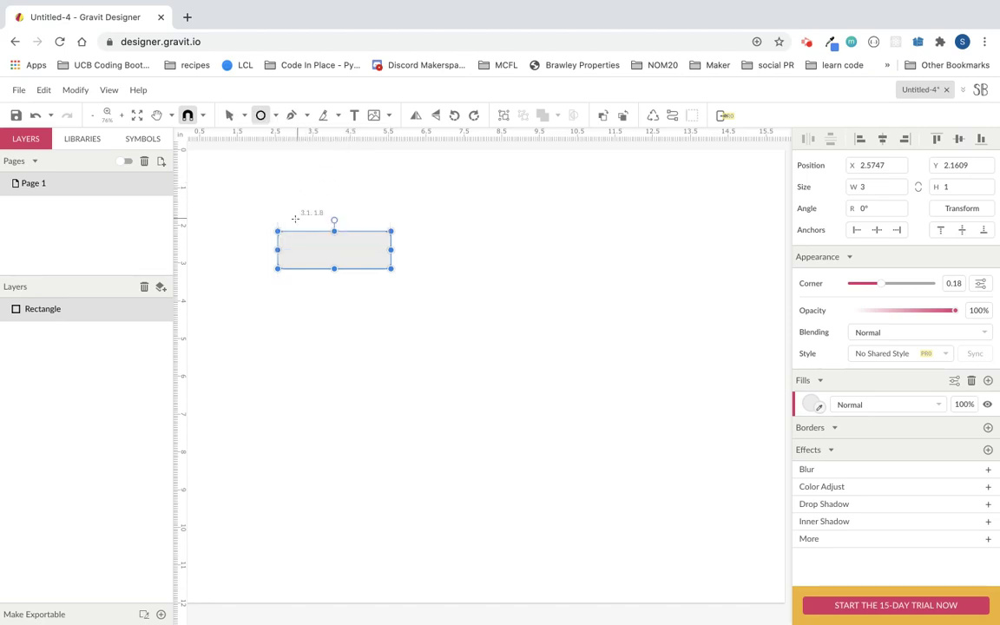
pyautogui.moveTo(238, 251); pyautogui.dragTo(257, 275)
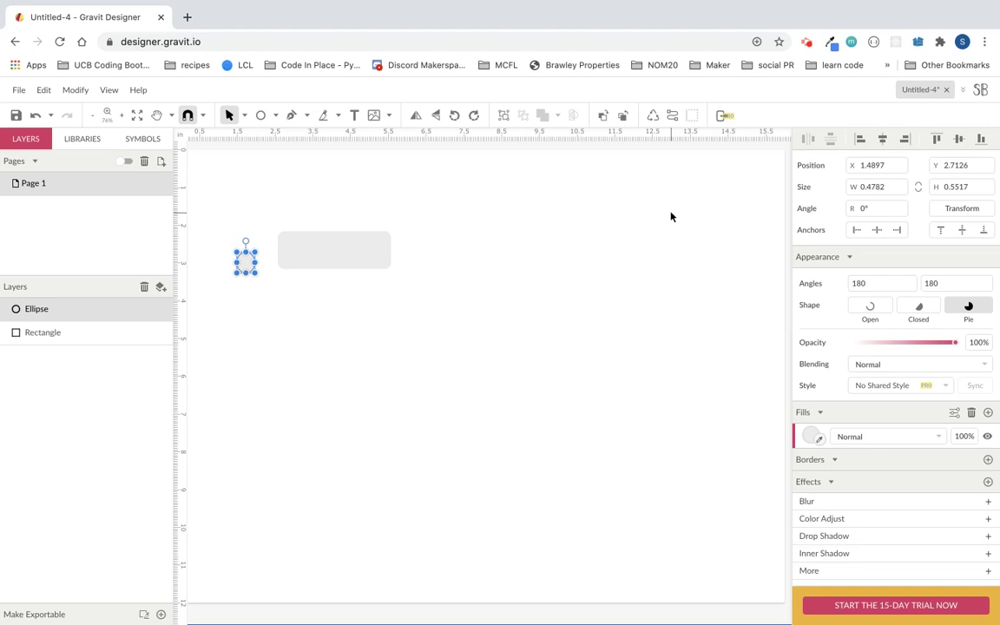
# Step: Set the ellipse's width and height to 0.25 in each
pyautogui.click(875, 187)
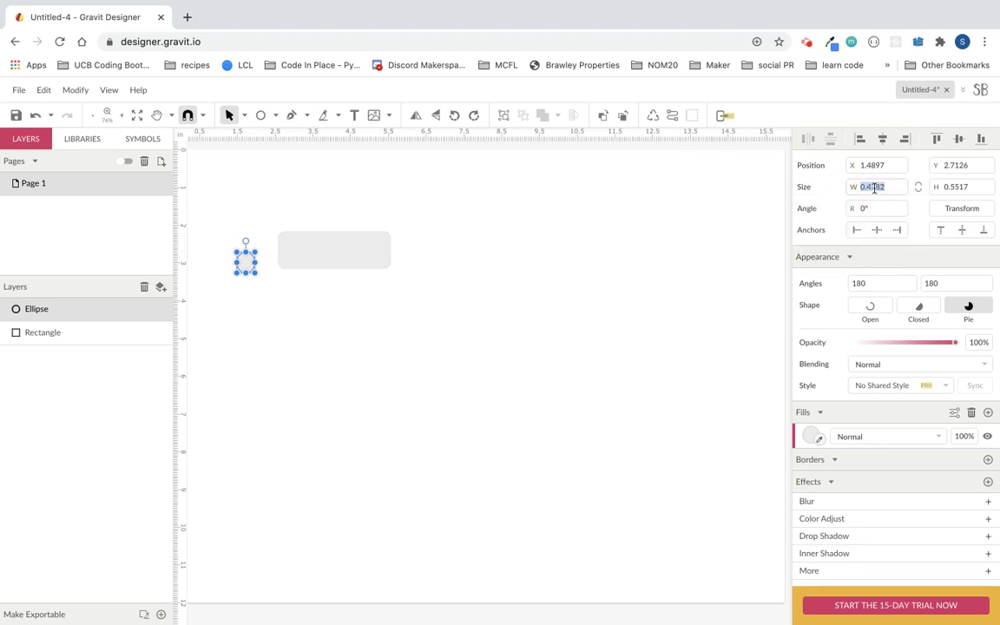
pyautogui.write('.25')
pyautogui.press('Tab')
pyautogui.write('.25')
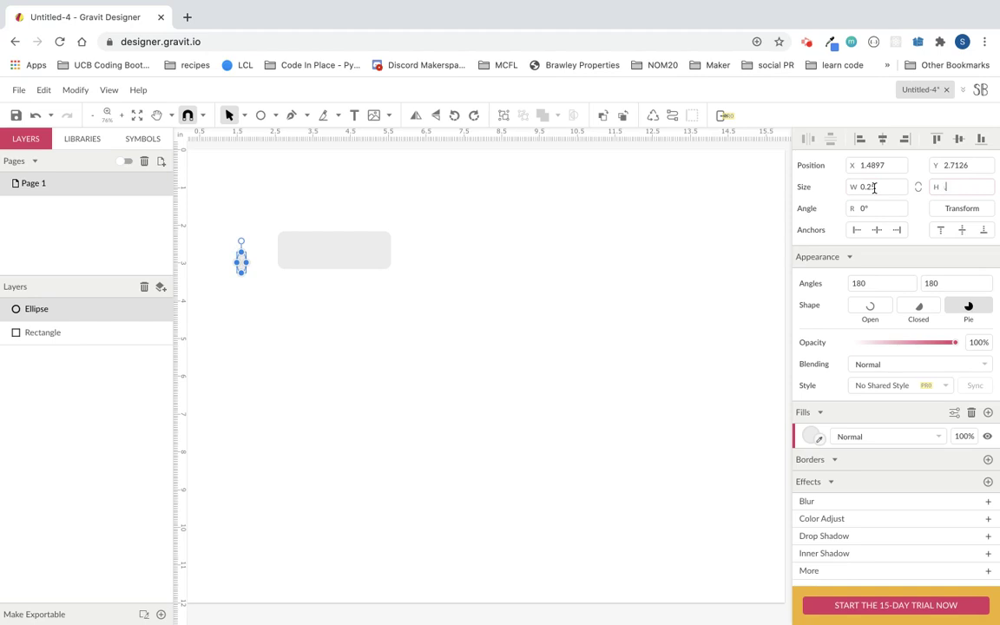
pyautogui.press('Return')
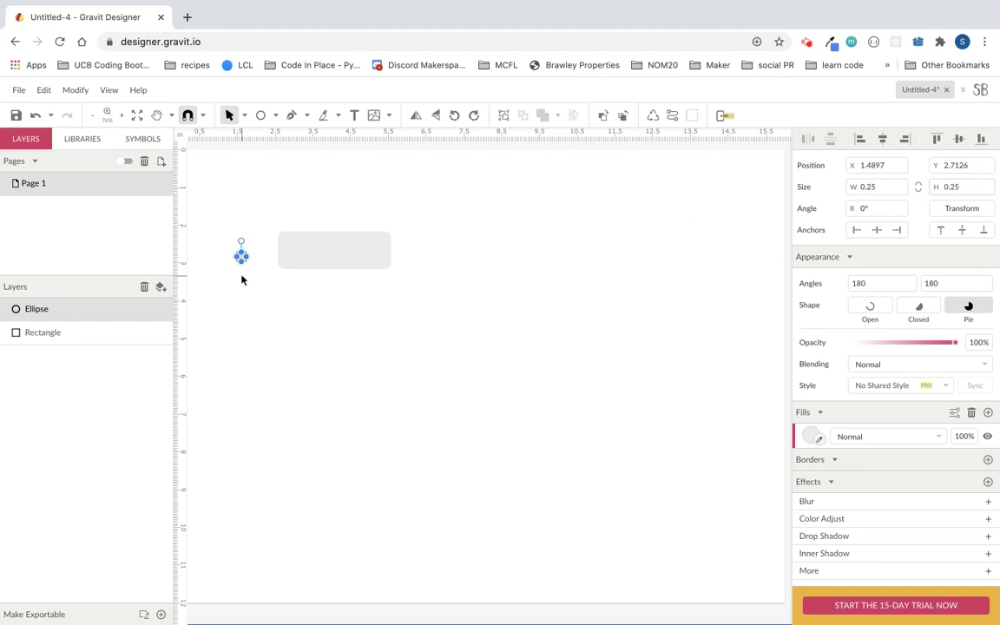
# Step: Move the small circle inside the rectangle near its left end, vertically centred, at about X 2.81, Y 2.54
pyautogui.press('super+equal')
pyautogui.press('super+equal')
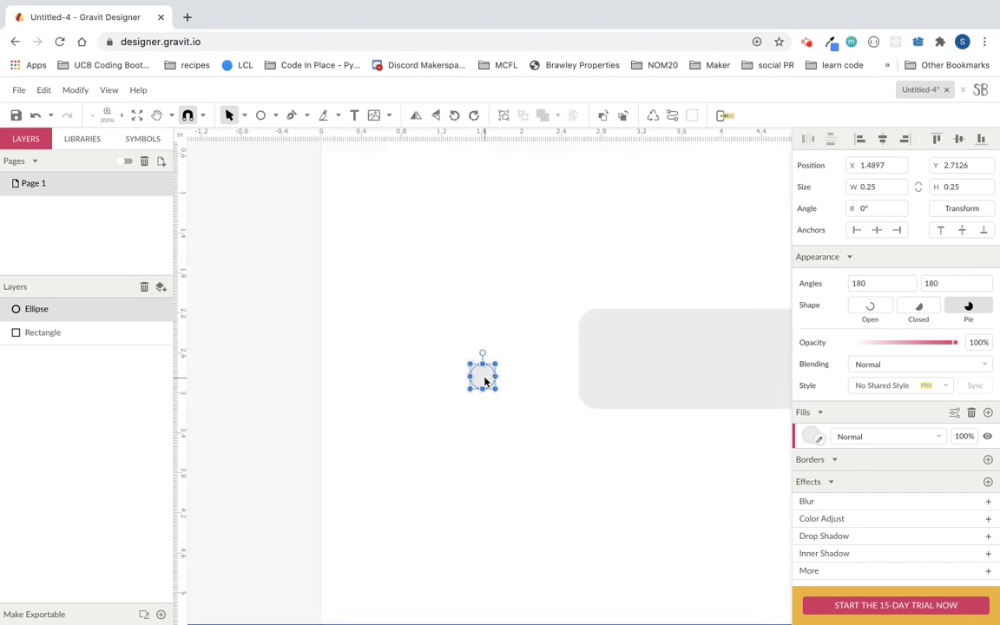
pyautogui.moveTo(484, 378); pyautogui.dragTo(617, 366)
pyautogui.hscroll(5, 584, 468)
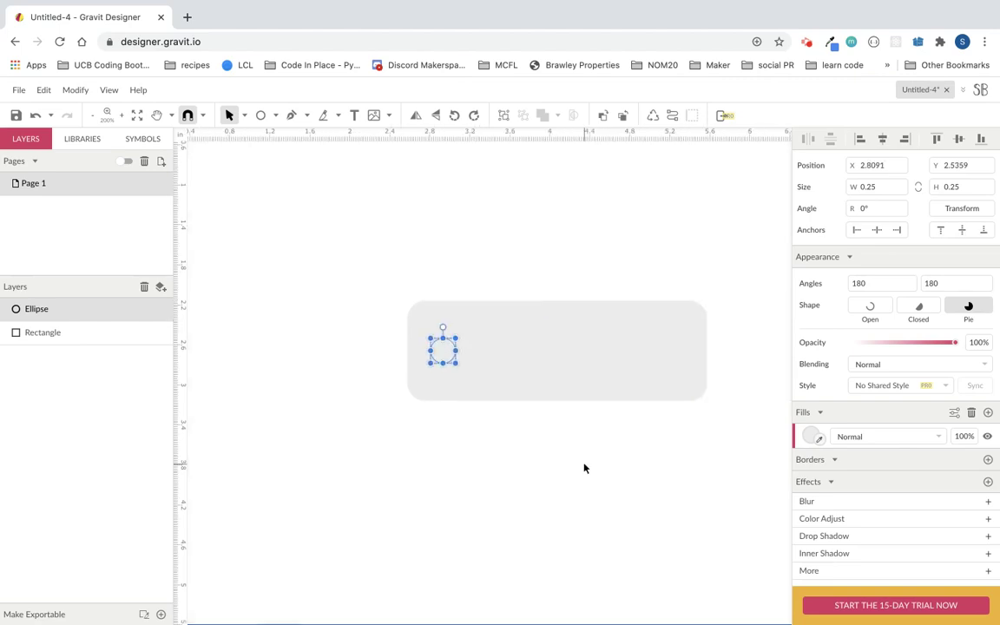
pyautogui.click(525, 476)
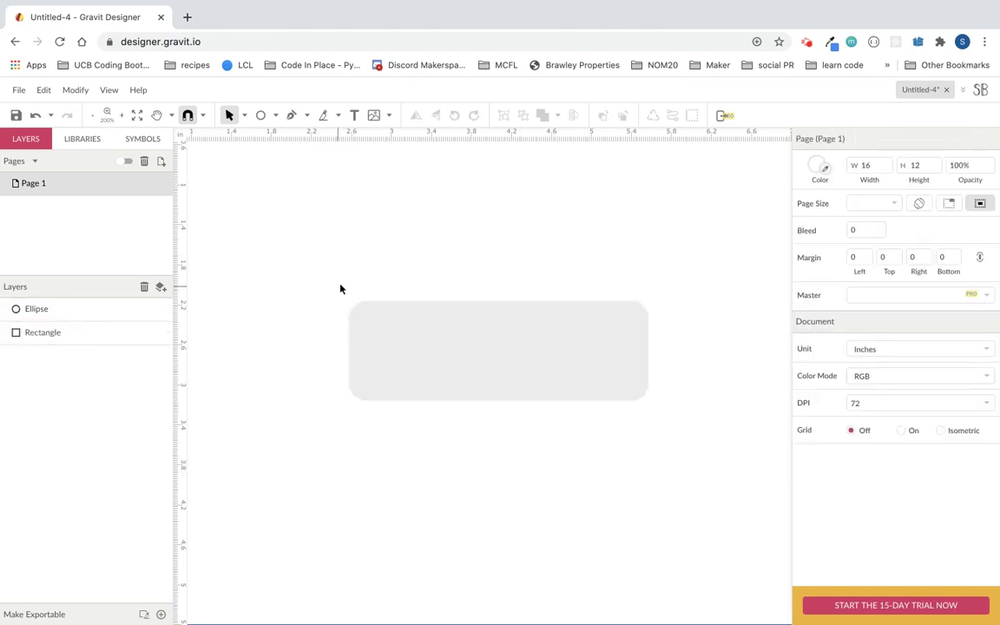
# Step: Remove the fill from both the circle and the rectangle and give them a red 1 pt border
pyautogui.moveTo(344, 286); pyautogui.dragTo(700, 449)
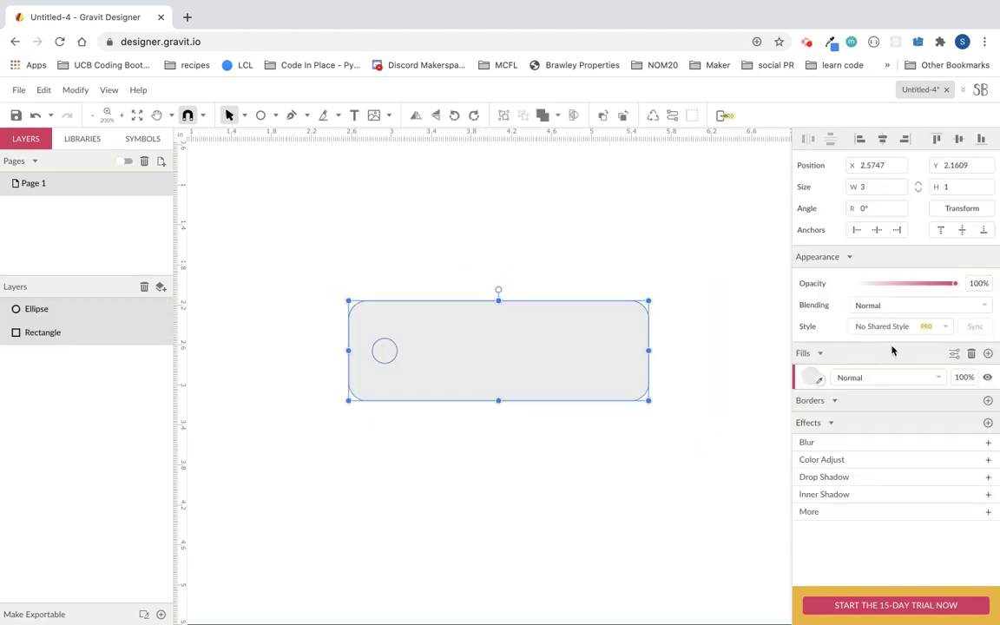
pyautogui.click(972, 354)
pyautogui.click(988, 375)
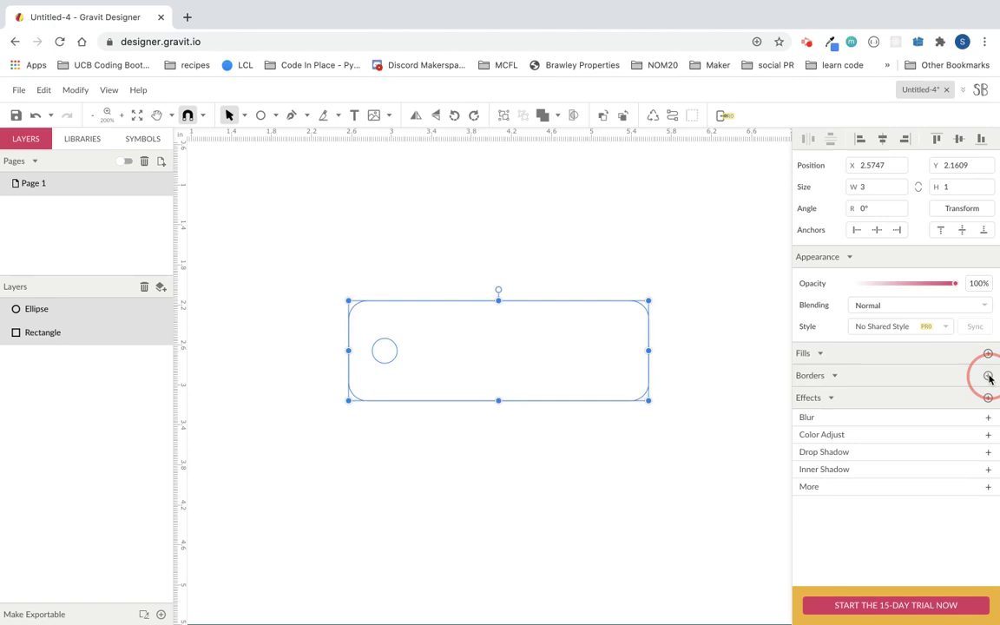
pyautogui.click(811, 399)
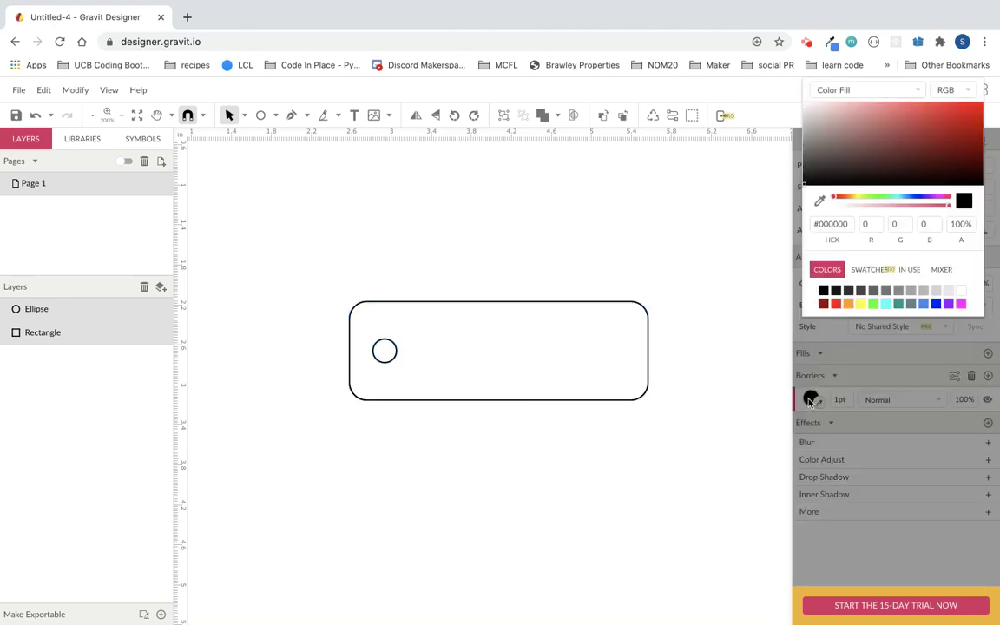
pyautogui.click(835, 303)
pyautogui.click(647, 488)
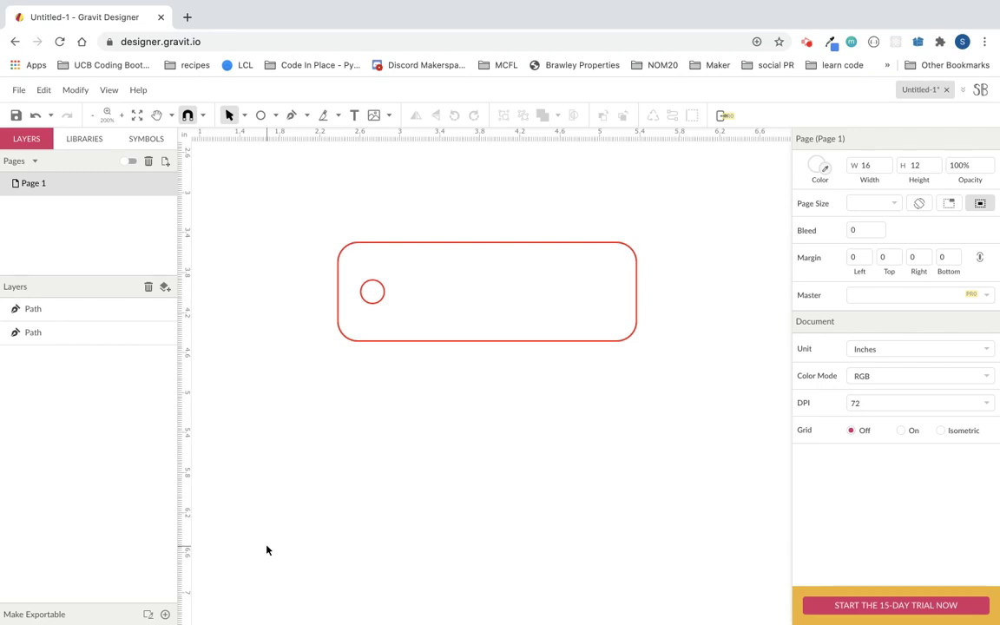
# Step: Add a text box about 2.15 × 0.85 in inside the tag beside the hole and enter the person's first name
pyautogui.click(354, 118)
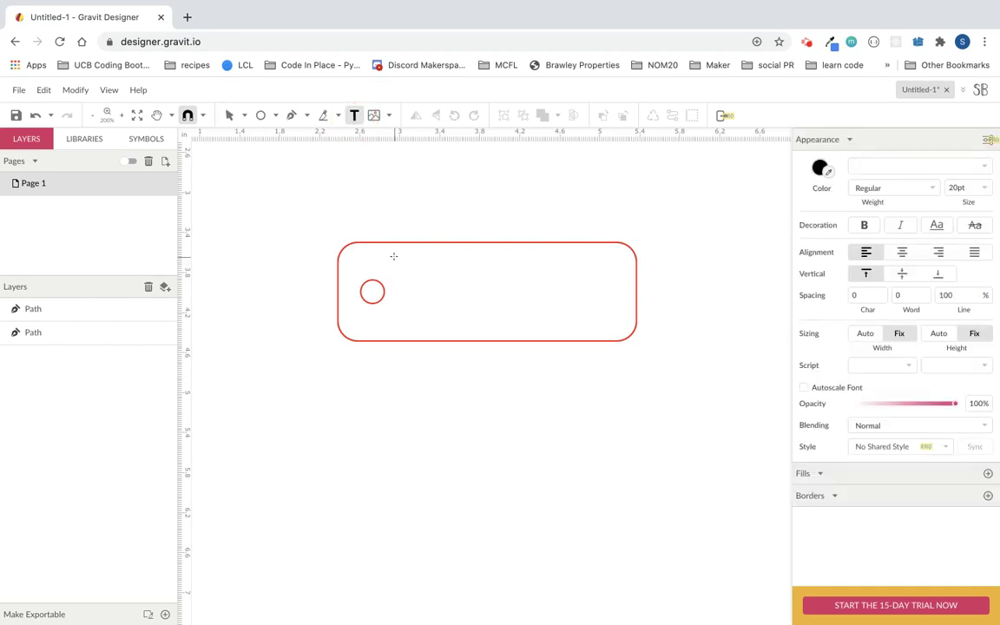
pyautogui.moveTo(400, 252); pyautogui.dragTo(614, 336)
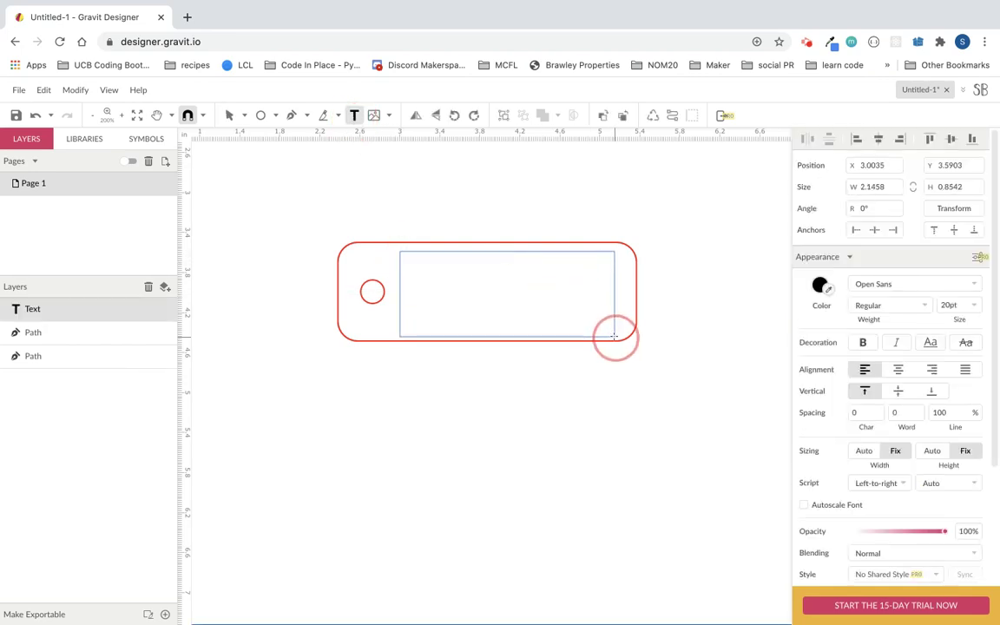
pyautogui.write('Hanna')
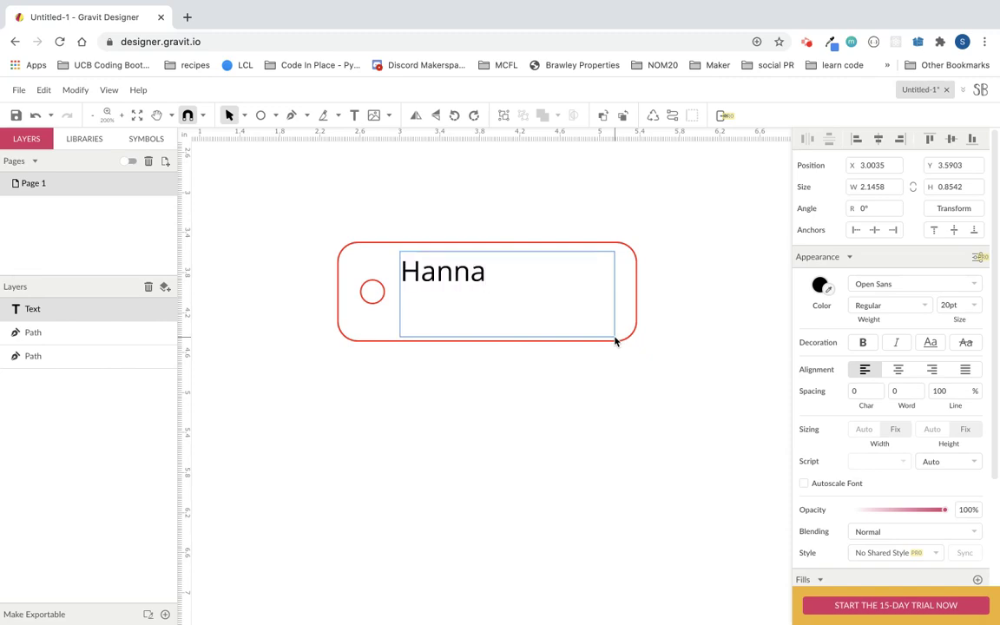
# Step: Change the font of the name text to Passion One
pyautogui.press('super+a')
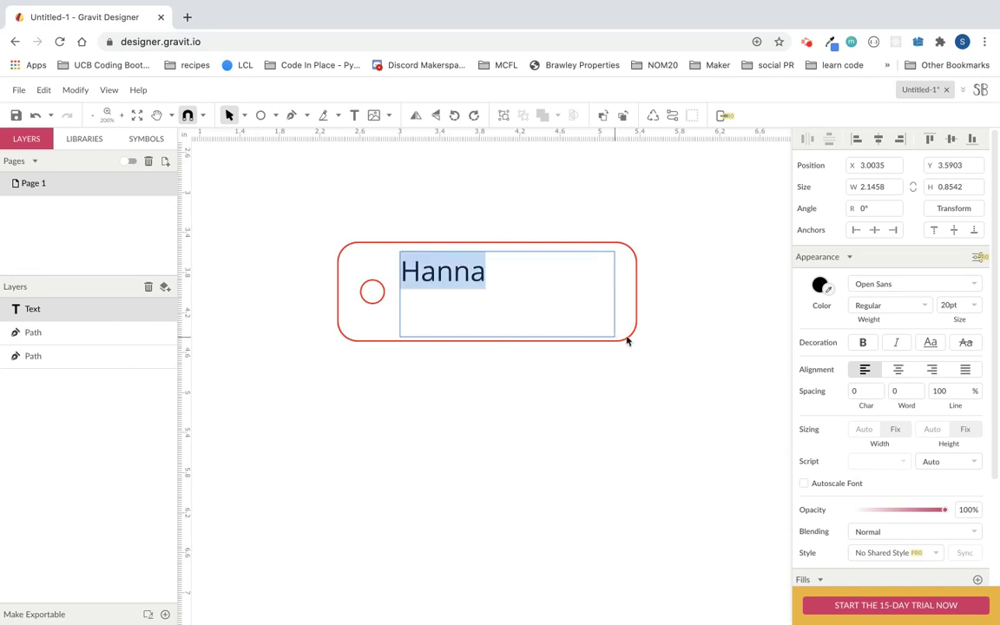
pyautogui.click(906, 285)
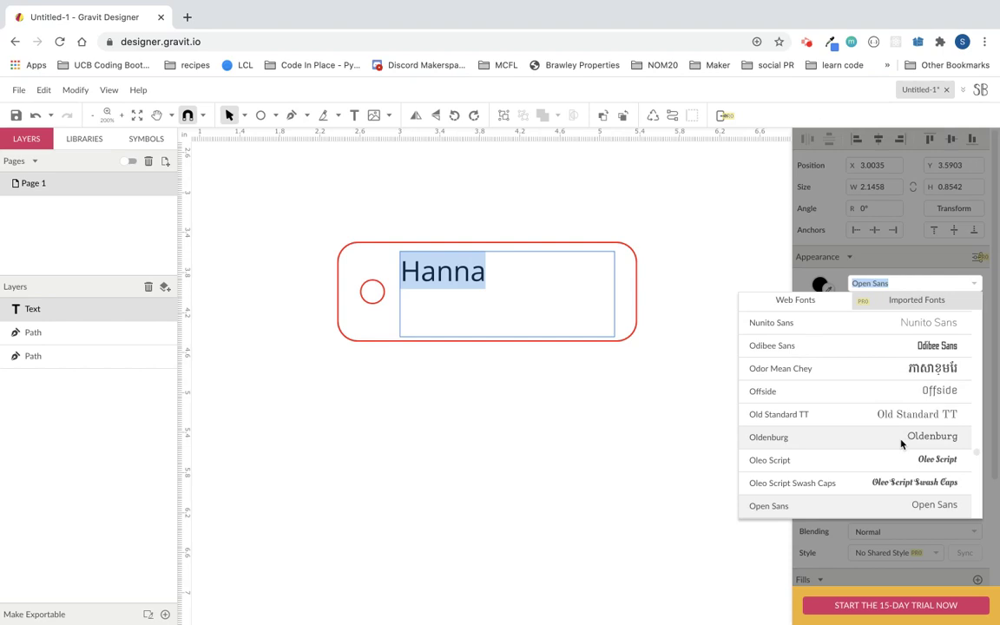
pyautogui.scroll(-5, 901, 444)
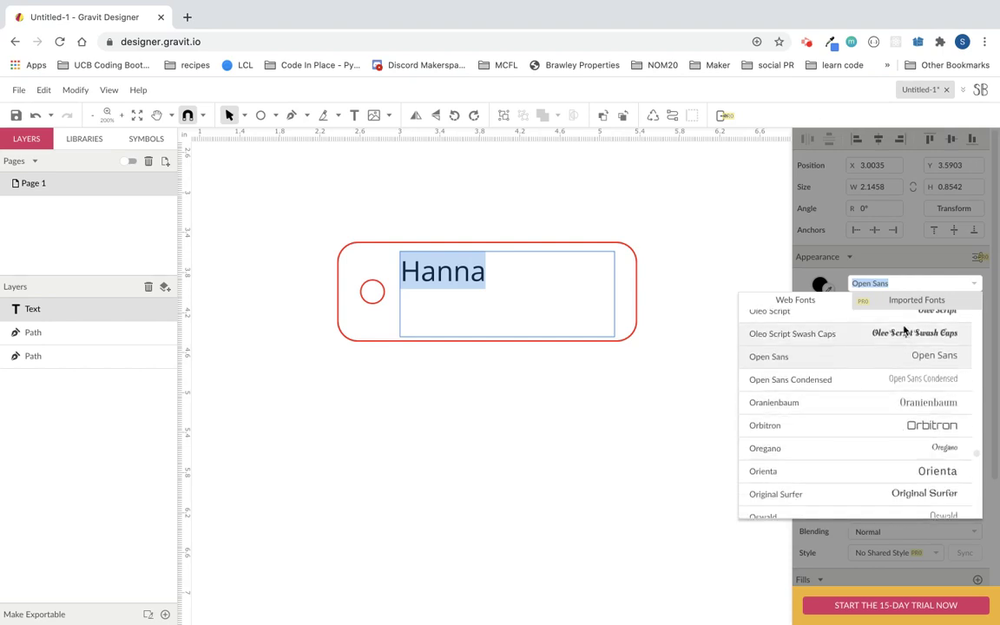
pyautogui.scroll(-2, 884, 469)
pyautogui.scroll(-5, 884, 469)
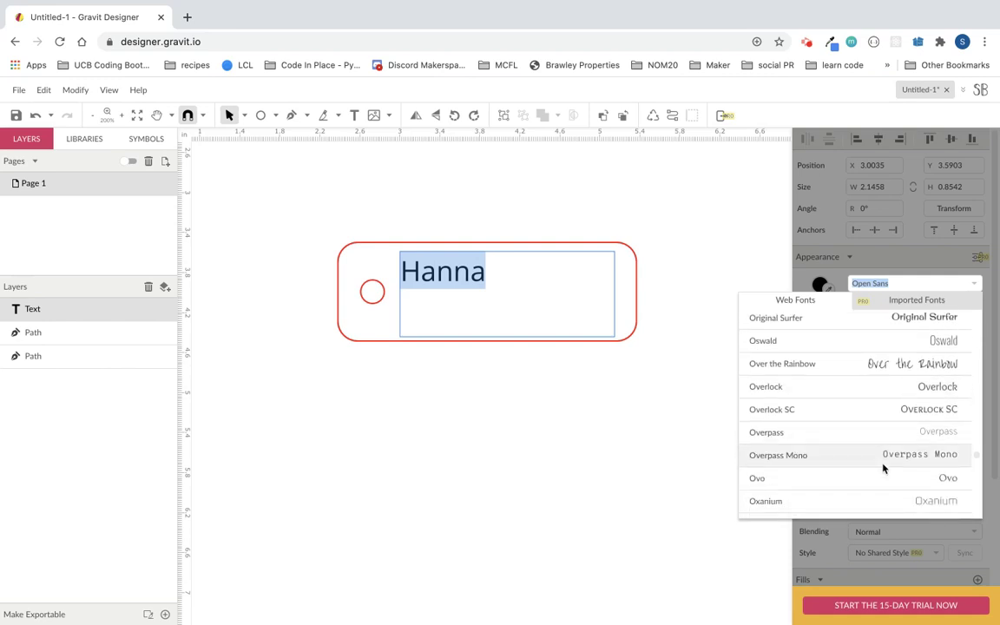
pyautogui.scroll(-8, 884, 469)
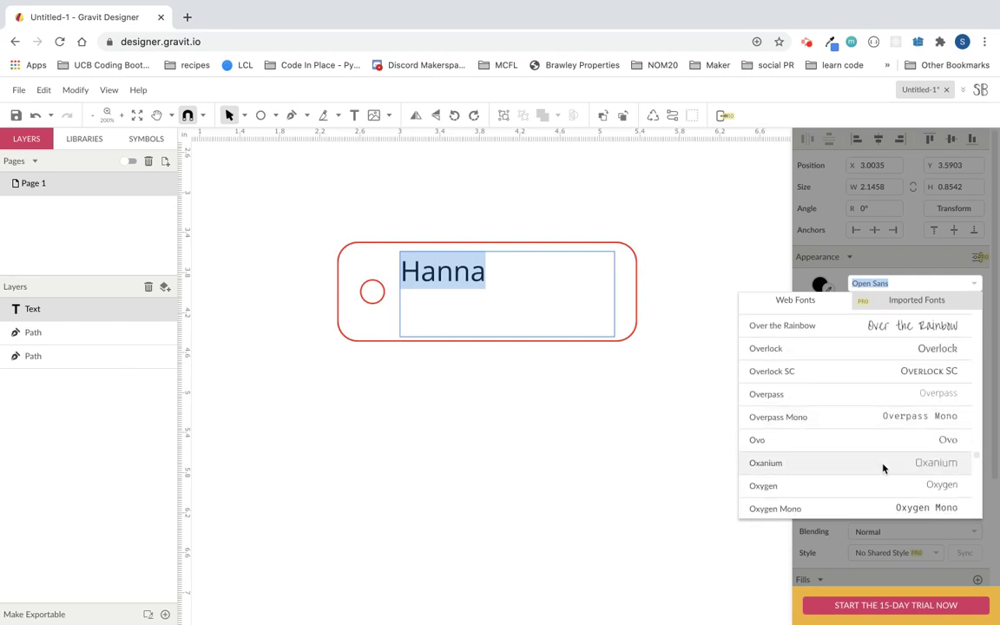
pyautogui.scroll(-4, 884, 469)
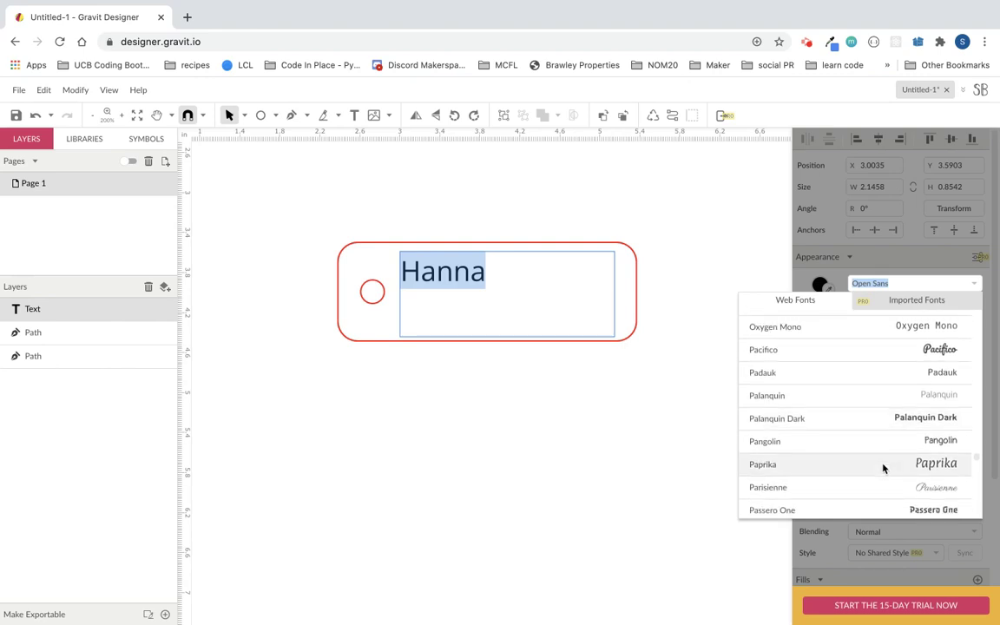
pyautogui.click(880, 479)
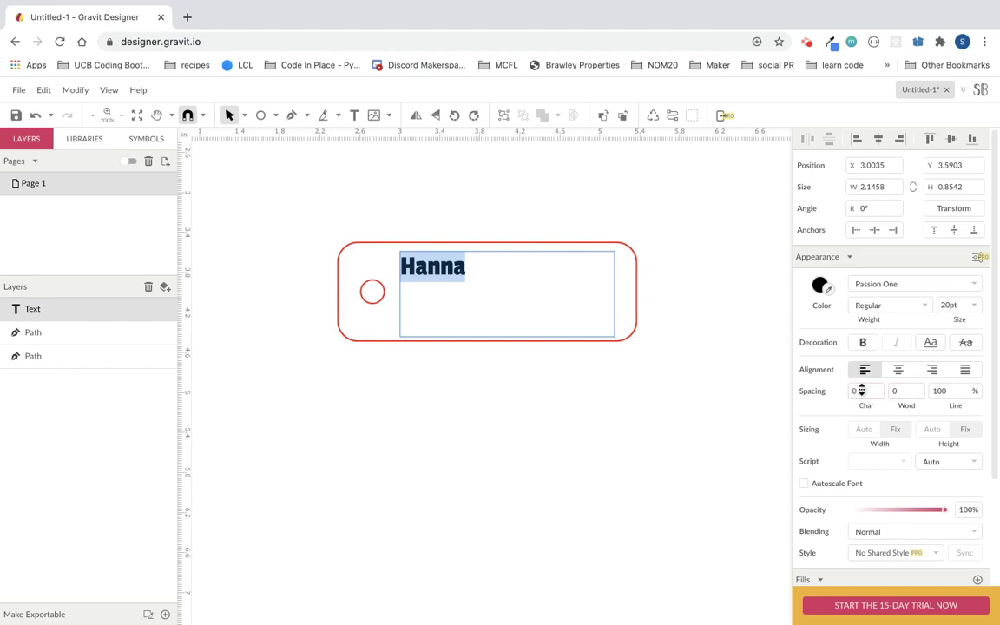
# Step: Try a character spacing of 0.2 on the name text and reset it to 0
pyautogui.click(861, 391)
pyautogui.press('Return')
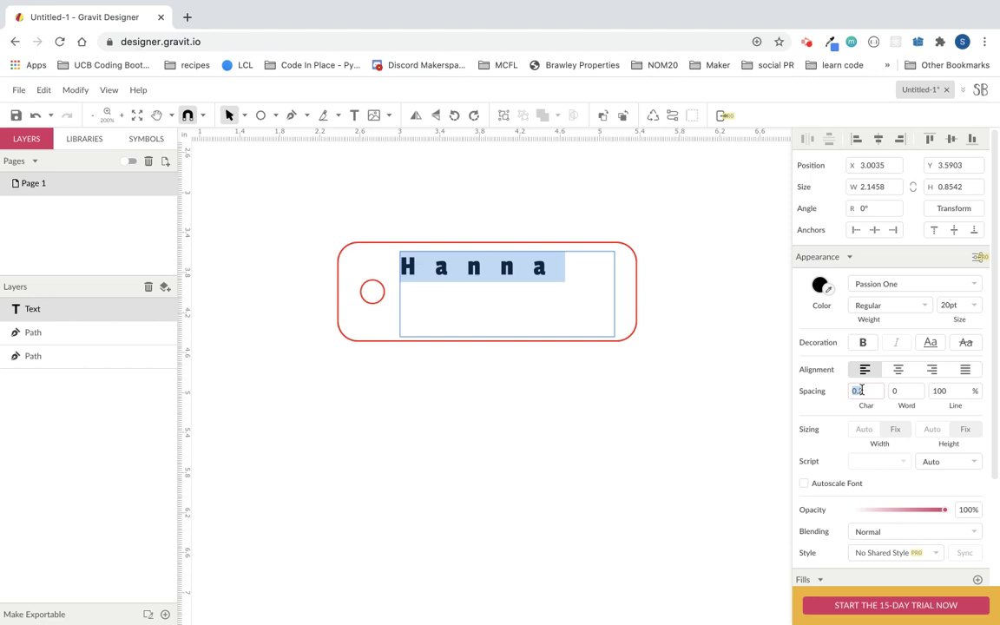
pyautogui.press('Return')
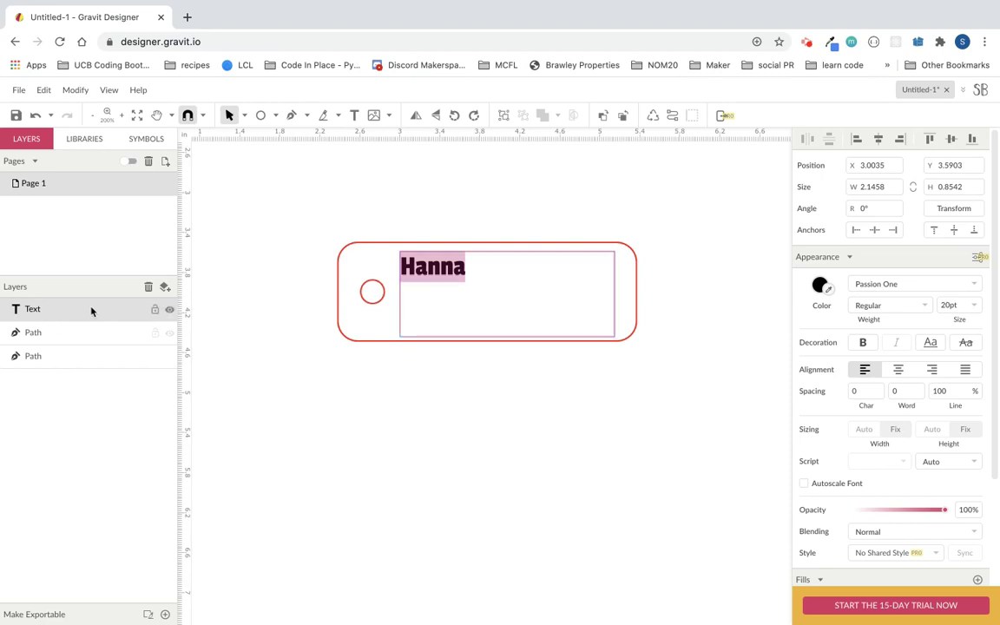
# Step: Convert the name text to a path and set its height to 0.5 in with the proportions locked
pyautogui.click(76, 90)
pyautogui.moveTo(137, 353)
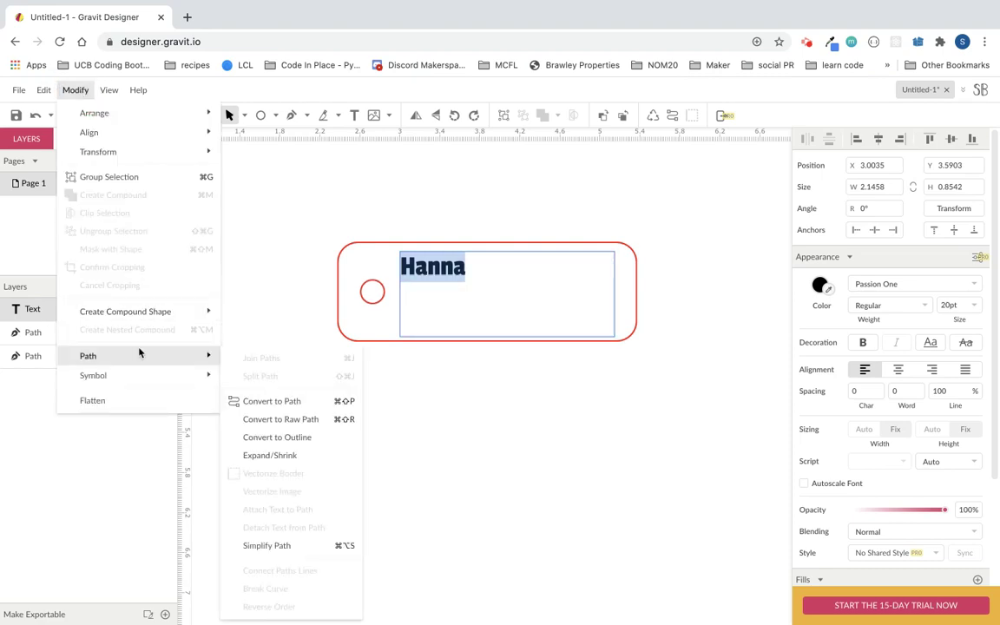
pyautogui.click(263, 401)
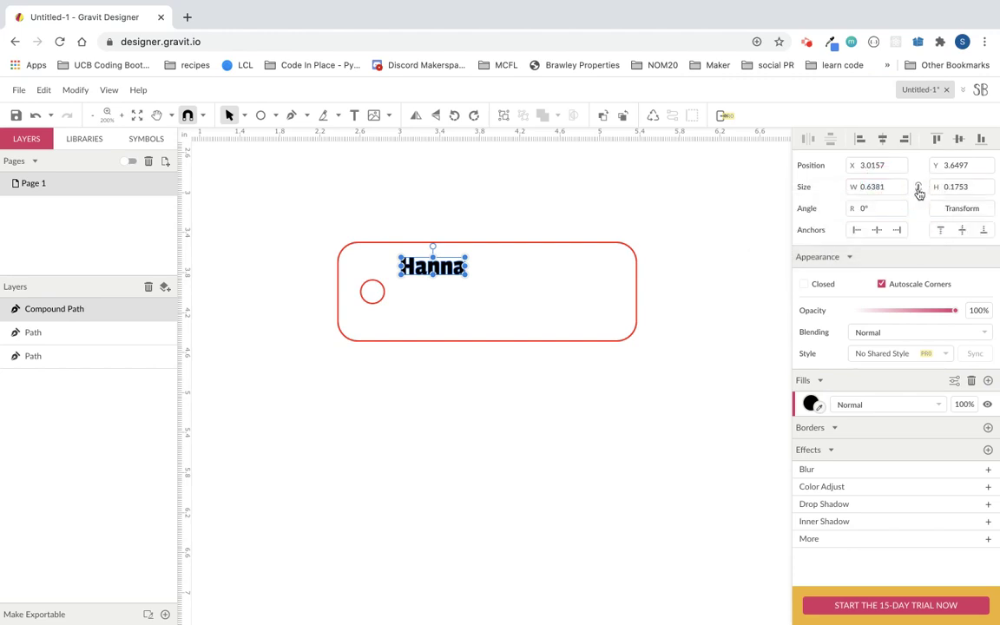
pyautogui.click(957, 188)
pyautogui.write('0.5')
pyautogui.press('Return')
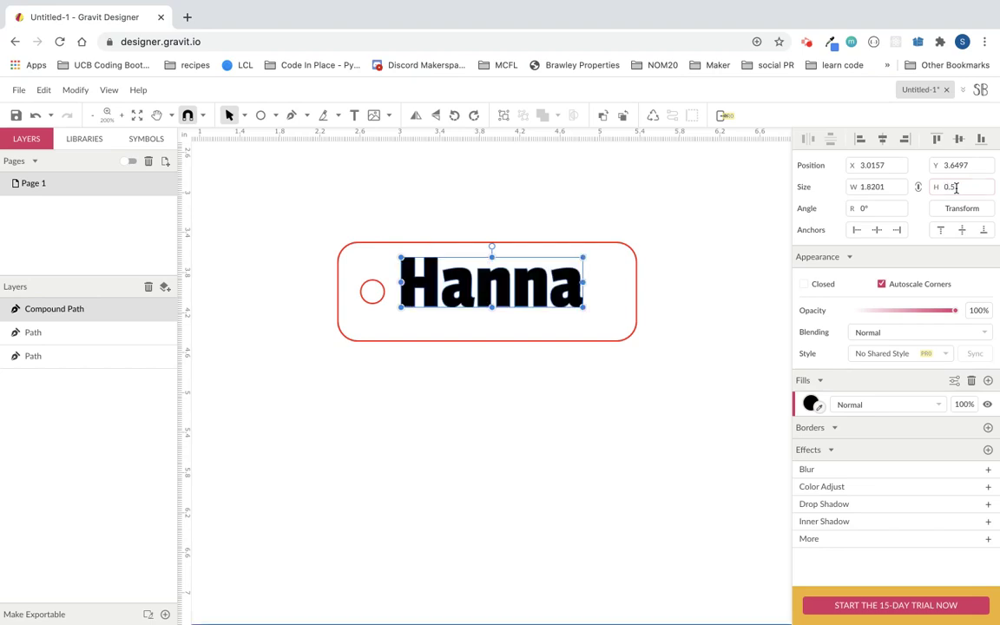
# Step: Move the name beside the hole, vertically centred in the tag, at about X 2.95, Y 3.74
pyautogui.click(489, 284)
pyautogui.moveTo(489, 284); pyautogui.dragTo(487, 292)
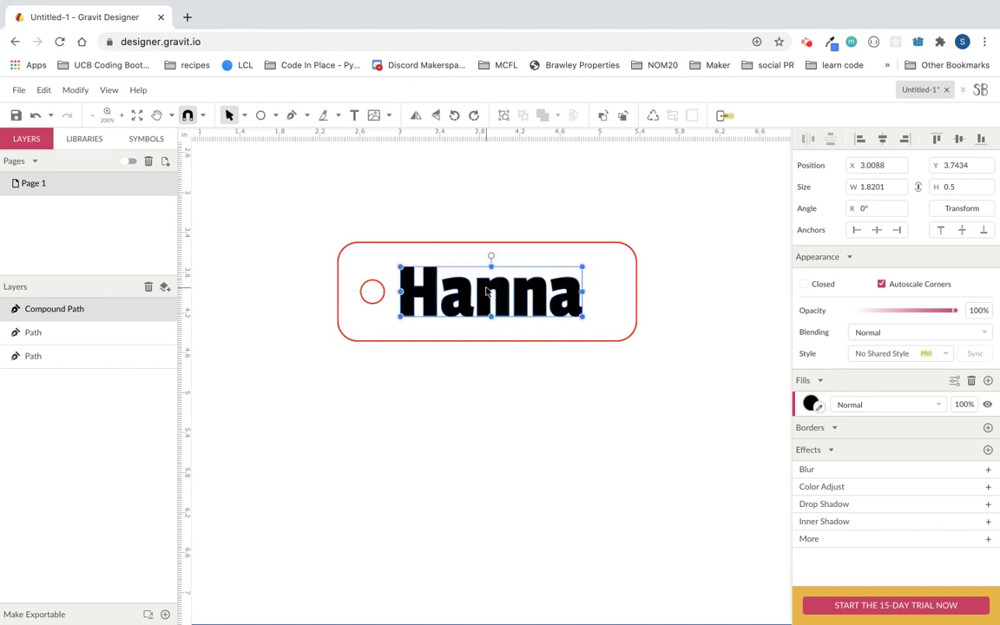
pyautogui.click(676, 321)
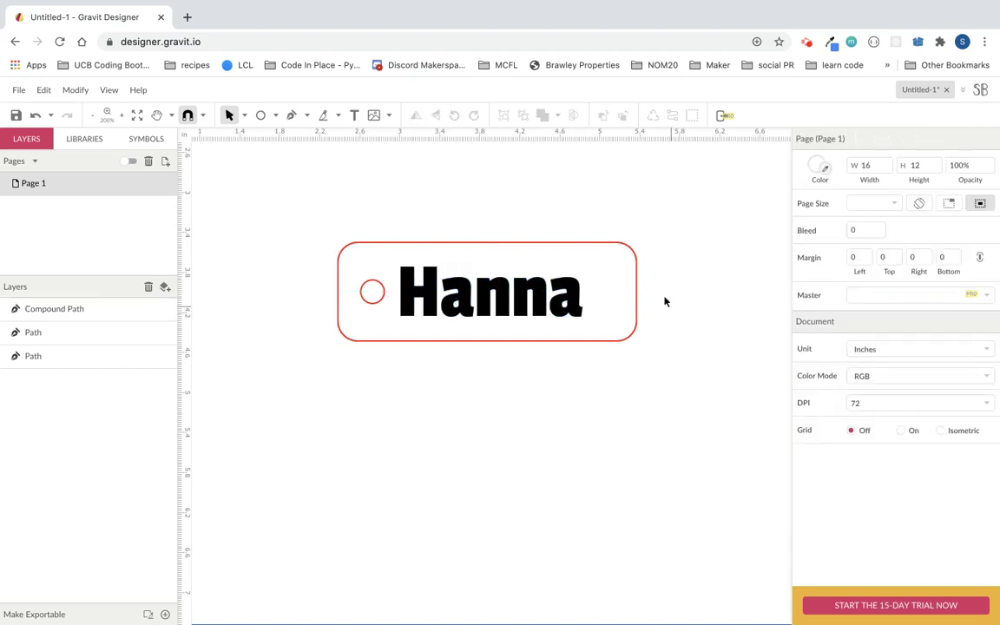
pyautogui.click(504, 293)
pyautogui.moveTo(503, 294); pyautogui.dragTo(497, 293)
pyautogui.click(627, 298)
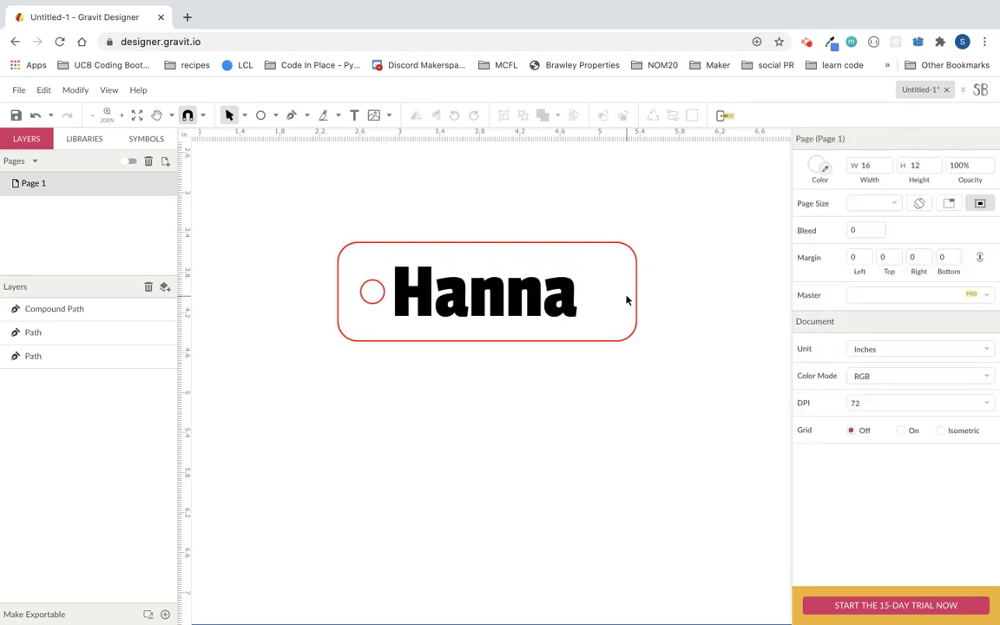
pyautogui.click(571, 310)
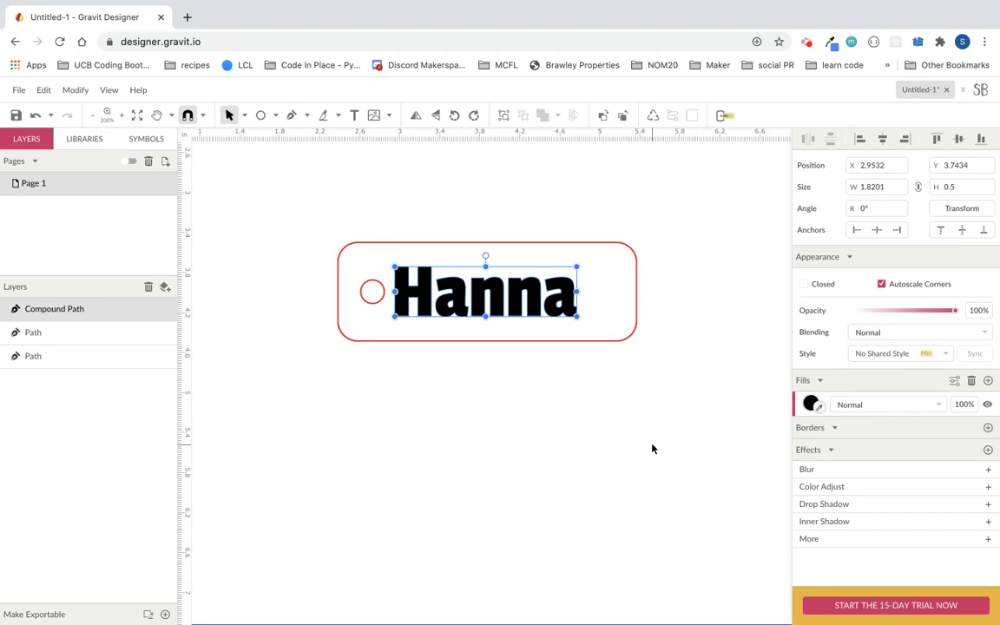
# Step: Search Google Images for "soccer ball silhouette" in a new browser tab and browse the pictures
pyautogui.click(187, 17)
pyautogui.write('socc')
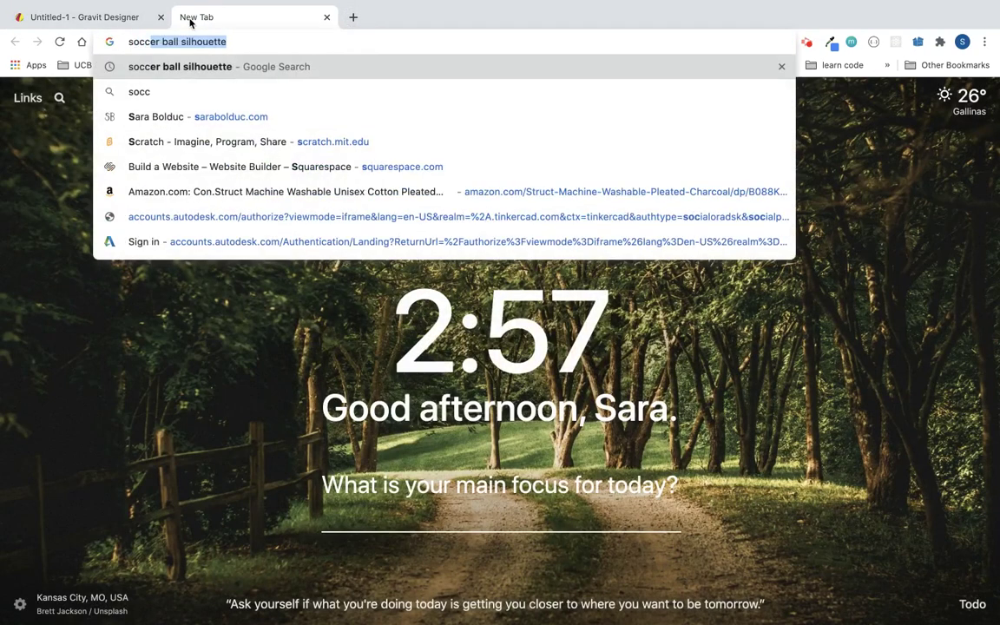
pyautogui.press('Return')
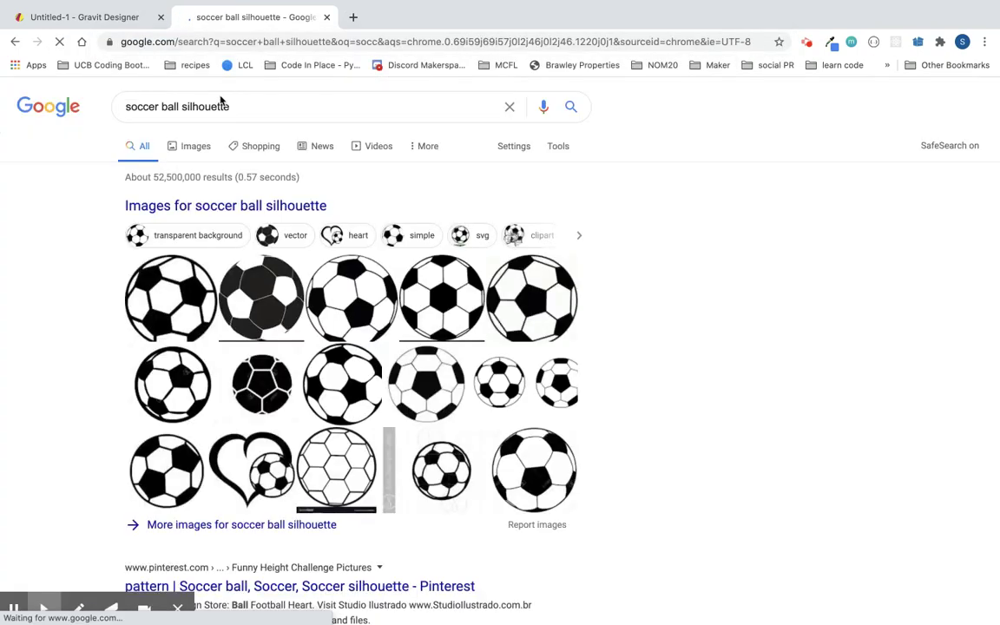
pyautogui.click(192, 147)
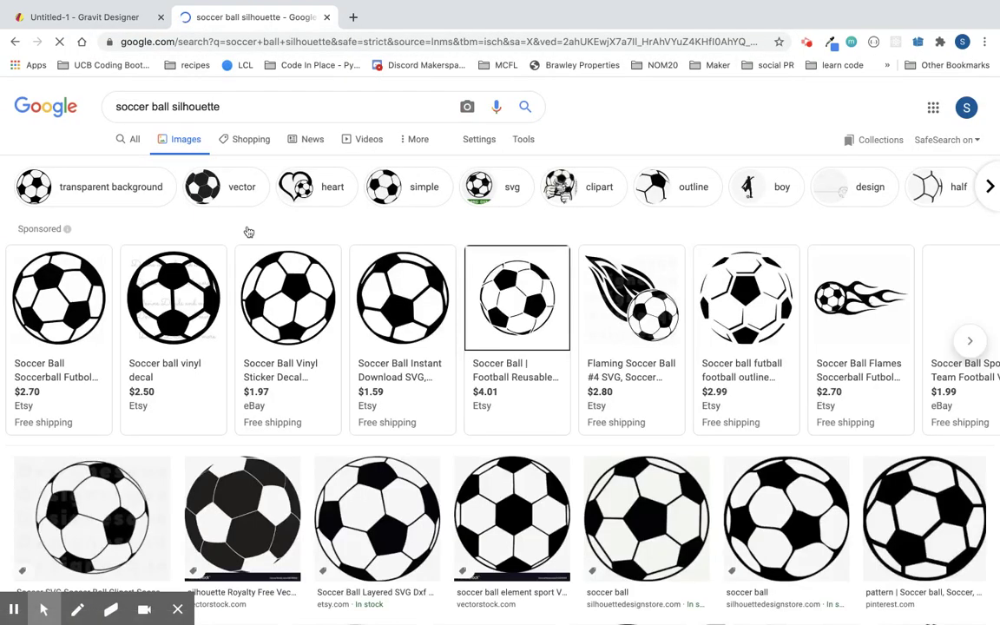
pyautogui.scroll(-3, 396, 421)
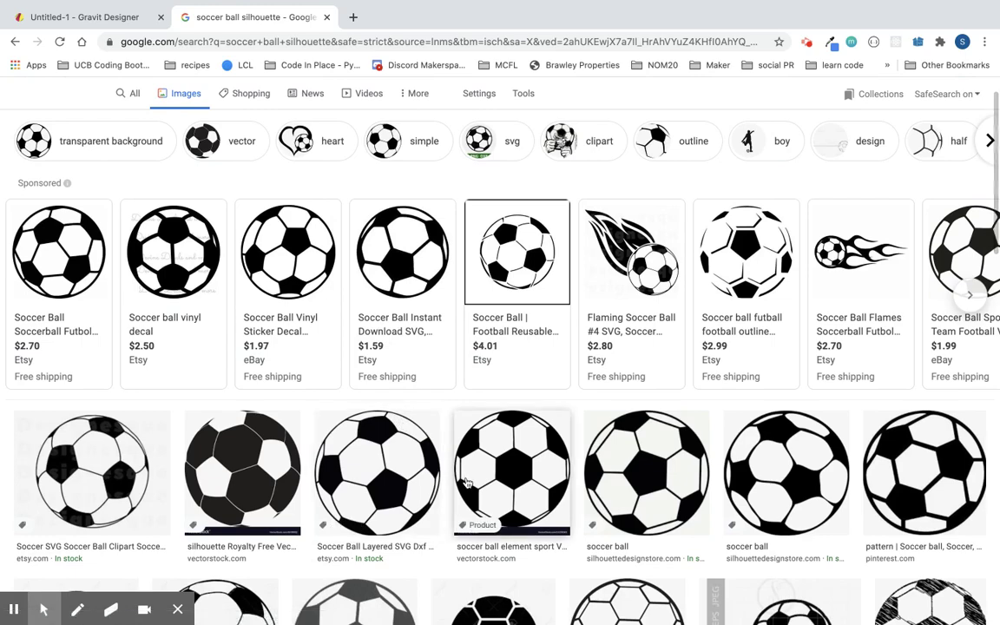
pyautogui.scroll(-1, 469, 485)
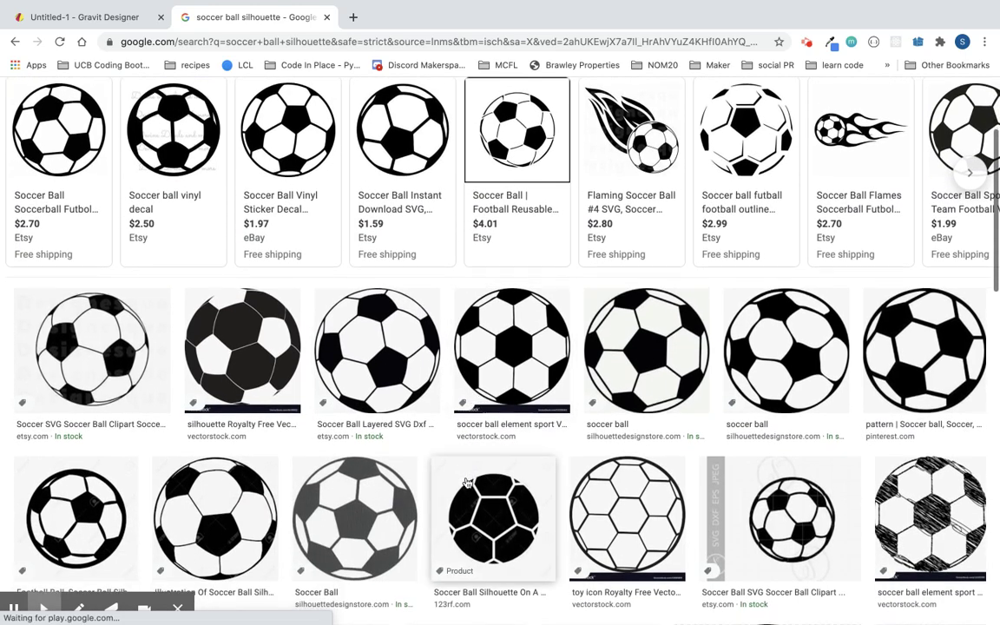
# Step: Open the "Soccer Ball Layered SVG Dxf" picture from Etsy and save it to Downloads as soccer.jpg
pyautogui.click(123, 356)
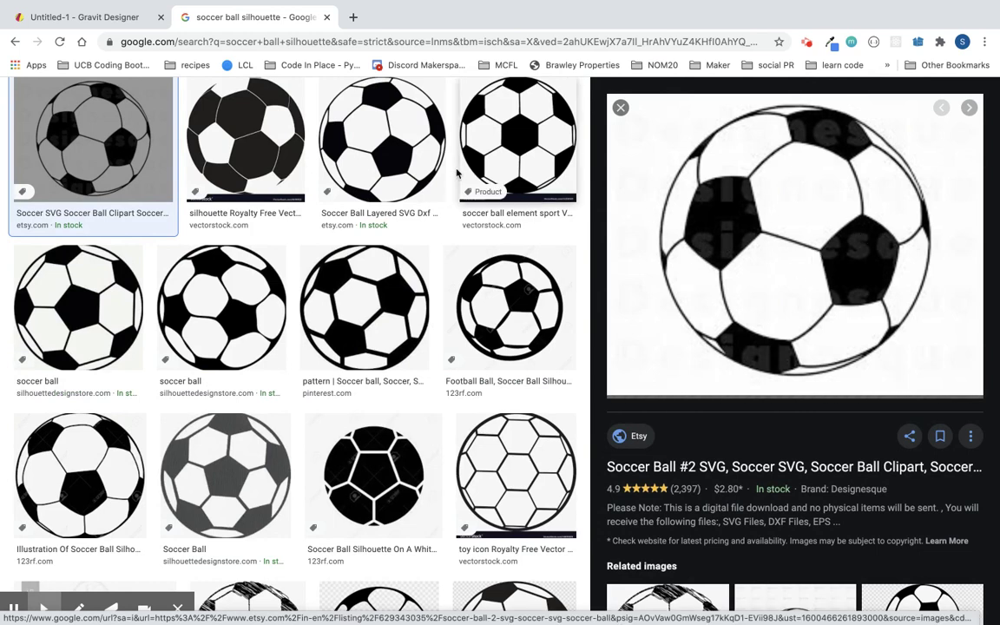
pyautogui.click(401, 178)
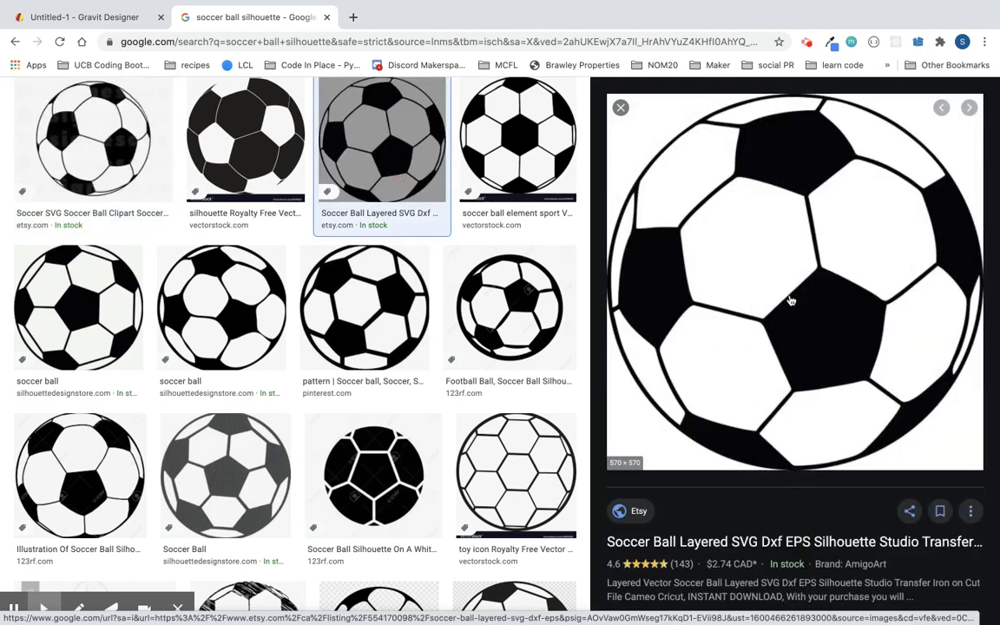
pyautogui.rightClick(809, 351)
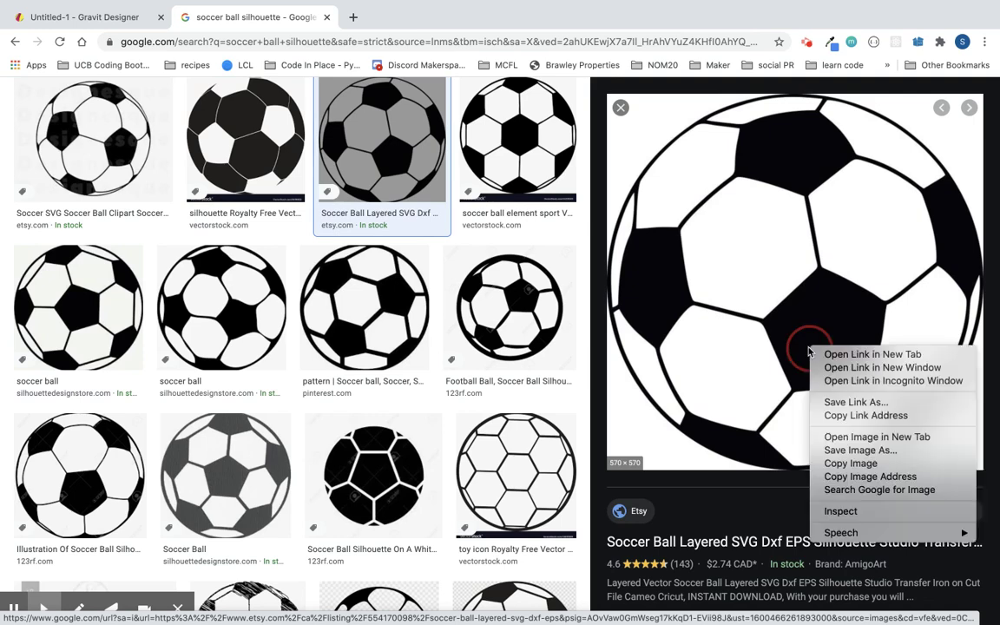
pyautogui.click(829, 450)
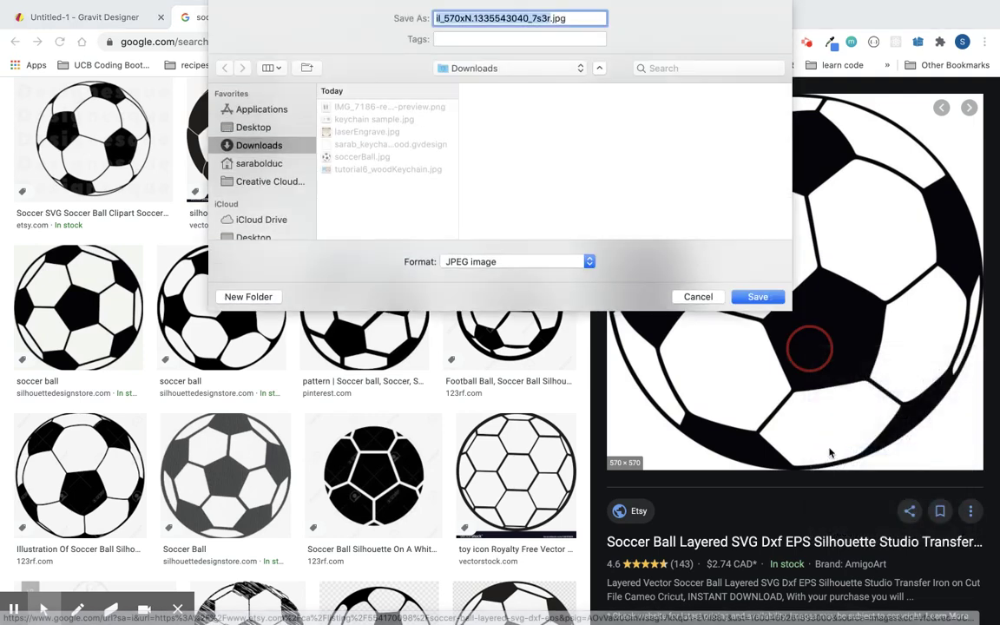
pyautogui.write('soccer')
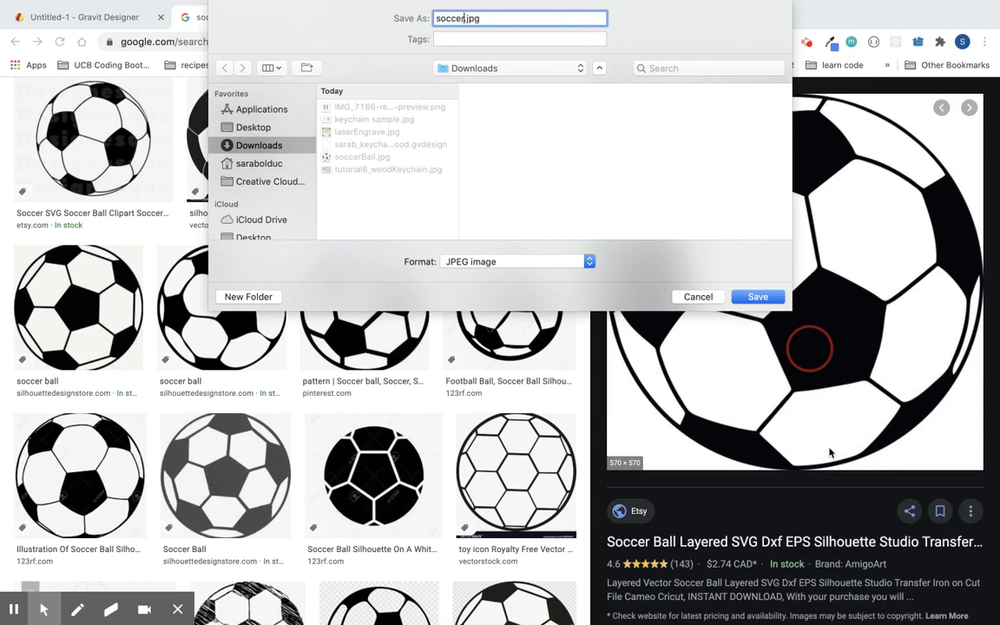
pyautogui.press('Return')
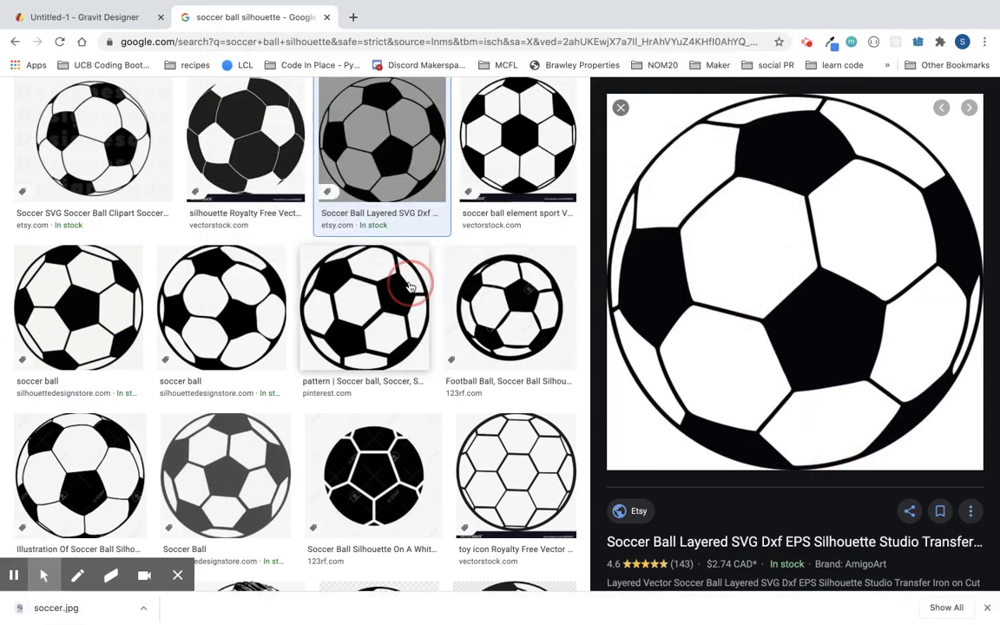
# Step: Switch back to Gravit Designer and place the downloaded soccer.jpg image in the design
pyautogui.click(94, 19)
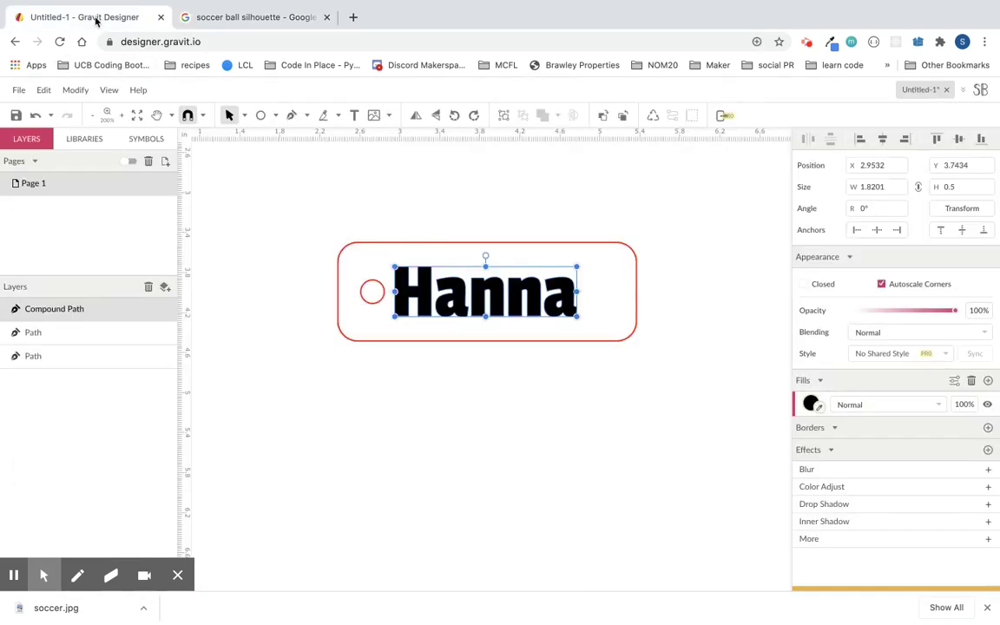
pyautogui.click(180, 573)
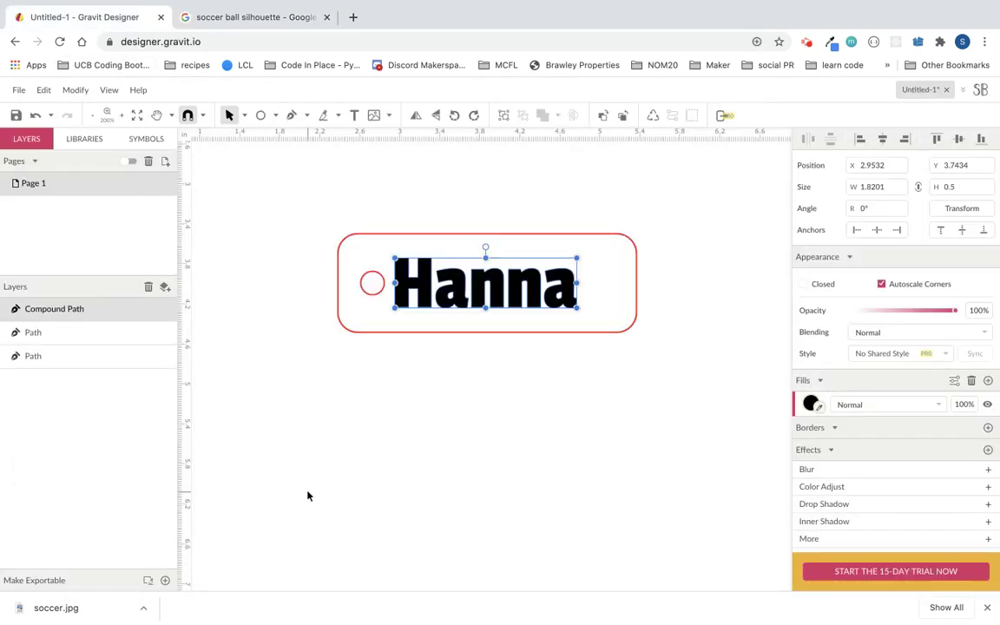
pyautogui.click(18, 89)
pyautogui.moveTo(139, 315)
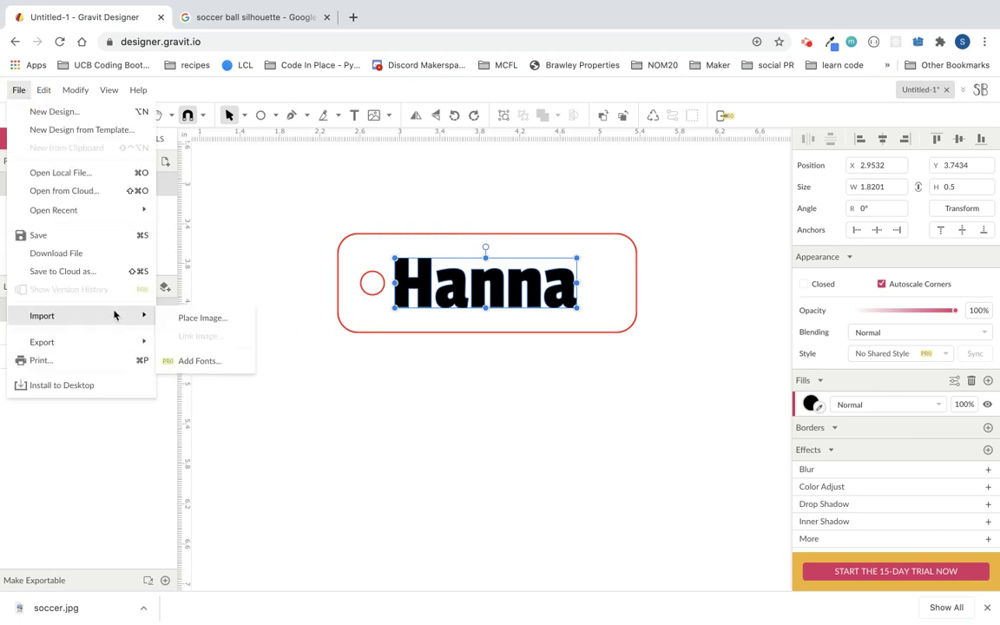
pyautogui.click(195, 319)
pyautogui.click(377, 104)
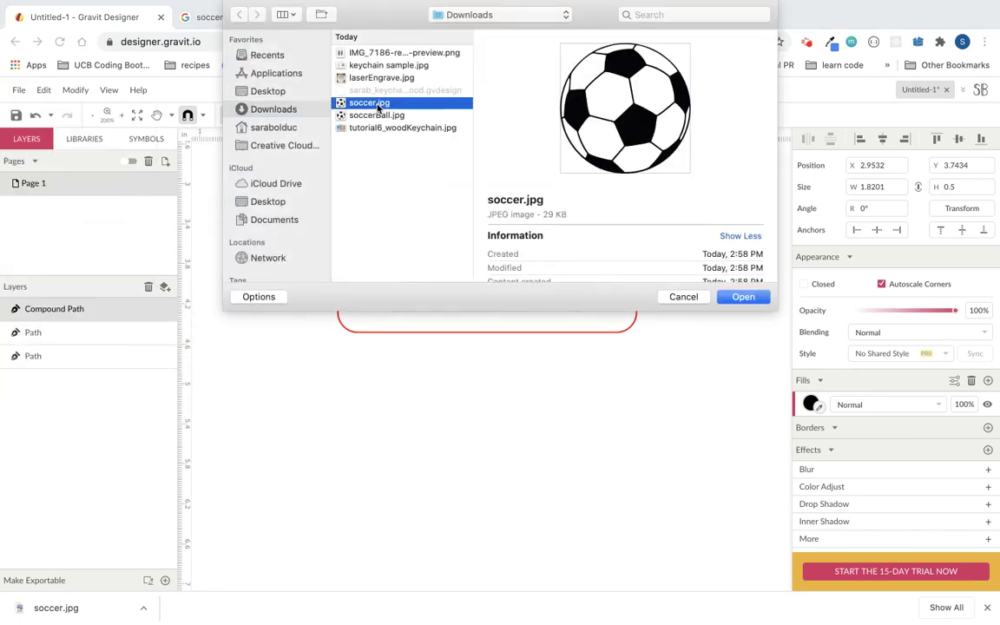
pyautogui.click(742, 297)
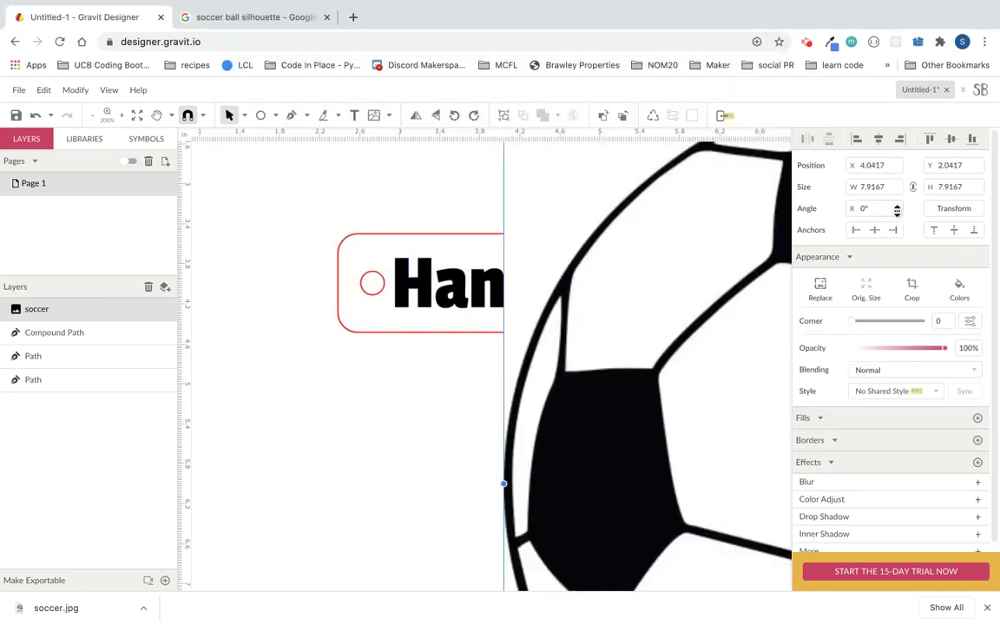
# Step: Resize the soccer ball image to 3 × 3 in and move it over the tag to about X 2.22, Y 3.40
pyautogui.click(952, 188)
pyautogui.write('3')
pyautogui.press('Return')
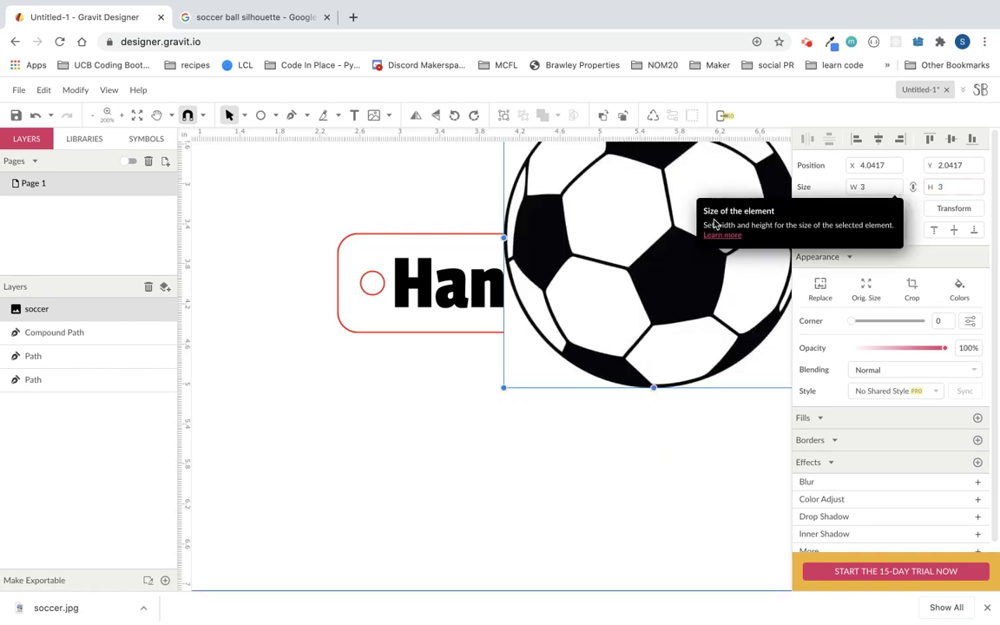
pyautogui.moveTo(680, 270); pyautogui.dragTo(499, 411)
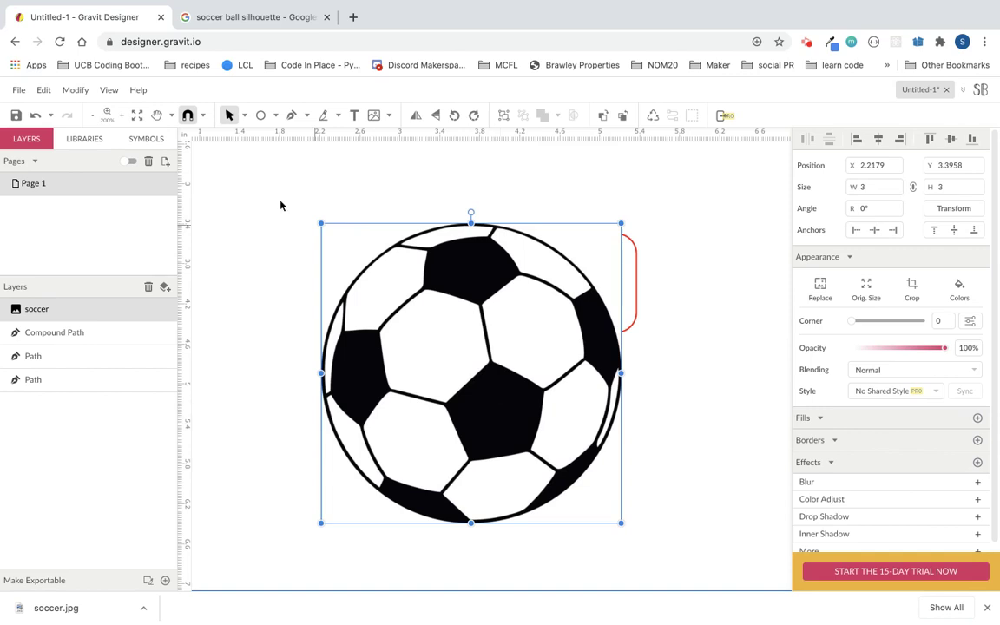
# Step: Vectorize the placed soccer ball image into a group of paths
pyautogui.click(76, 90)
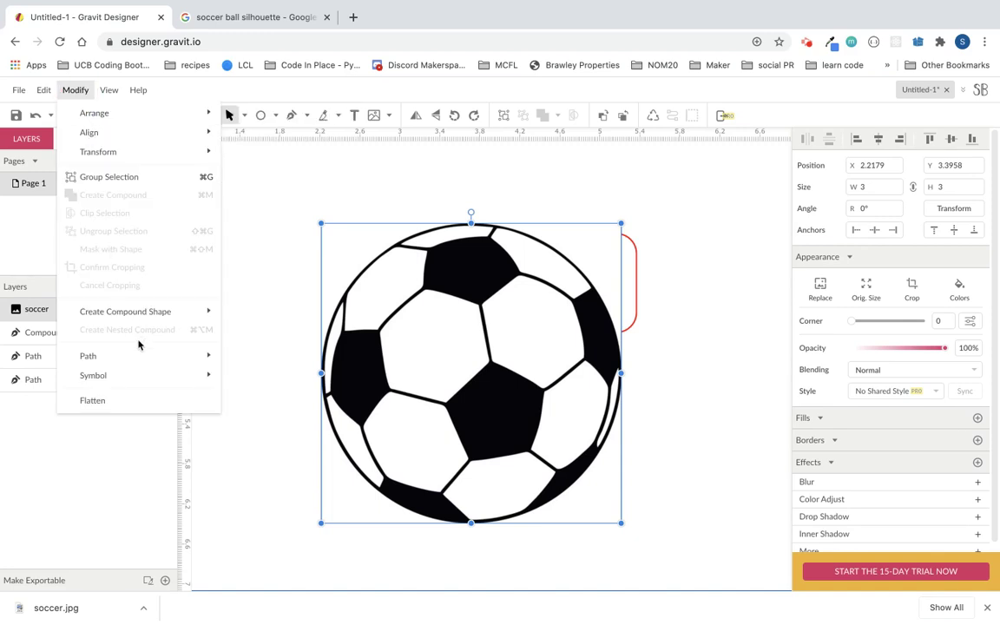
pyautogui.moveTo(140, 353)
pyautogui.click(284, 470)
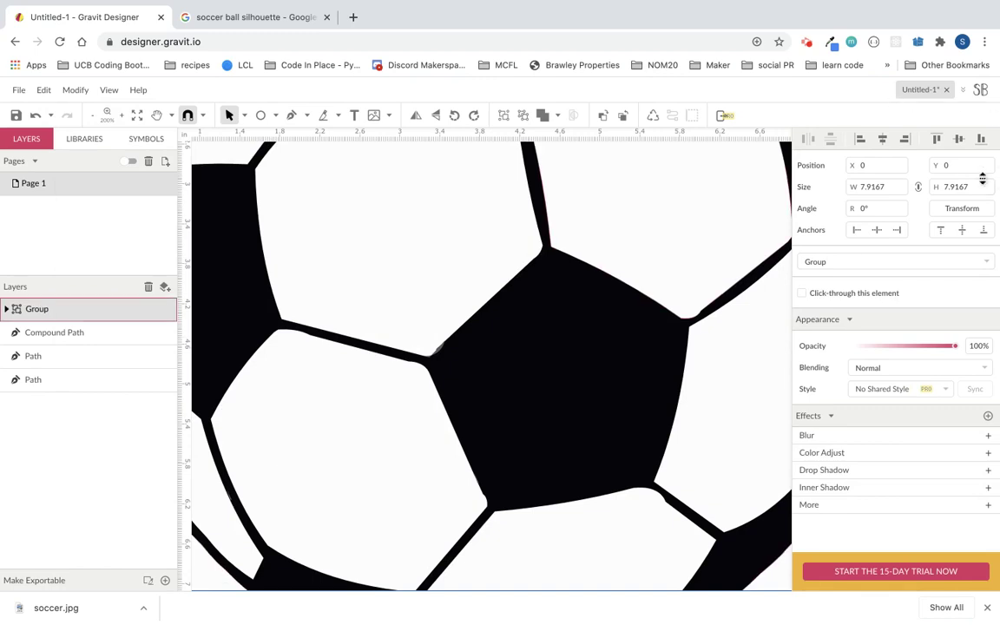
# Step: Resize the vectorized soccer ball group to 3 × 3 in and move it over the tag to about X 2.82, Y 3.02
pyautogui.click(955, 186)
pyautogui.write('3')
pyautogui.press('Return')
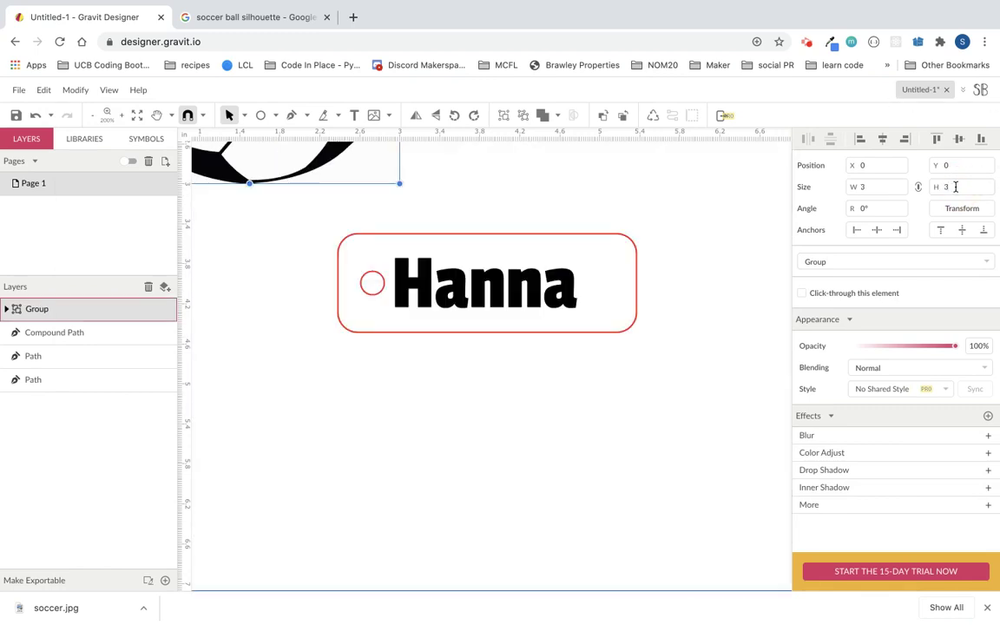
pyautogui.moveTo(295, 174); pyautogui.dragTo(589, 473)
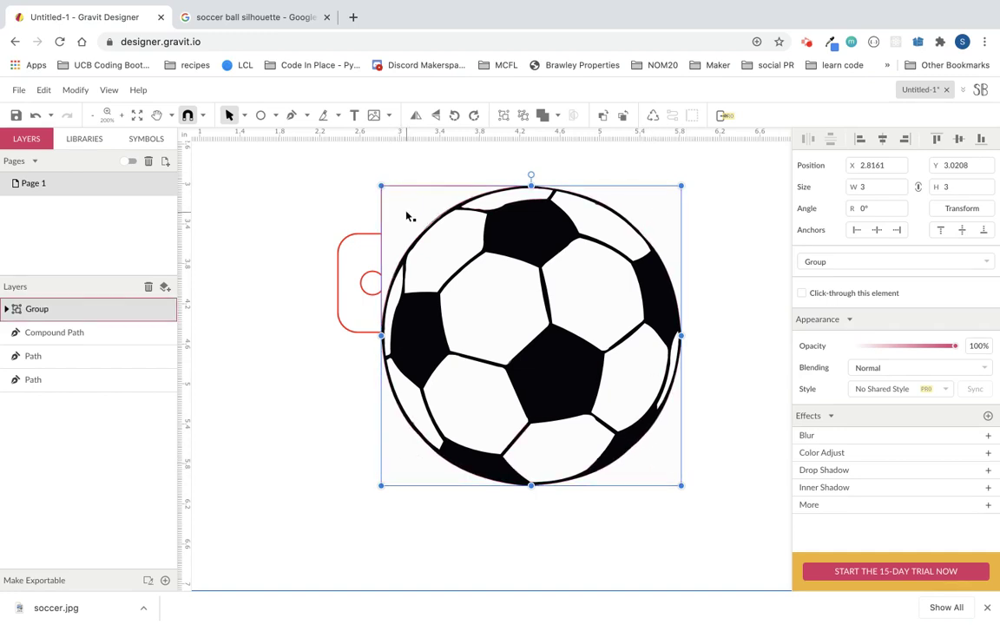
# Step: Try to convert the vectorized soccer ball group into a single compound shape
pyautogui.rightClick(81, 313)
pyautogui.click(121, 314)
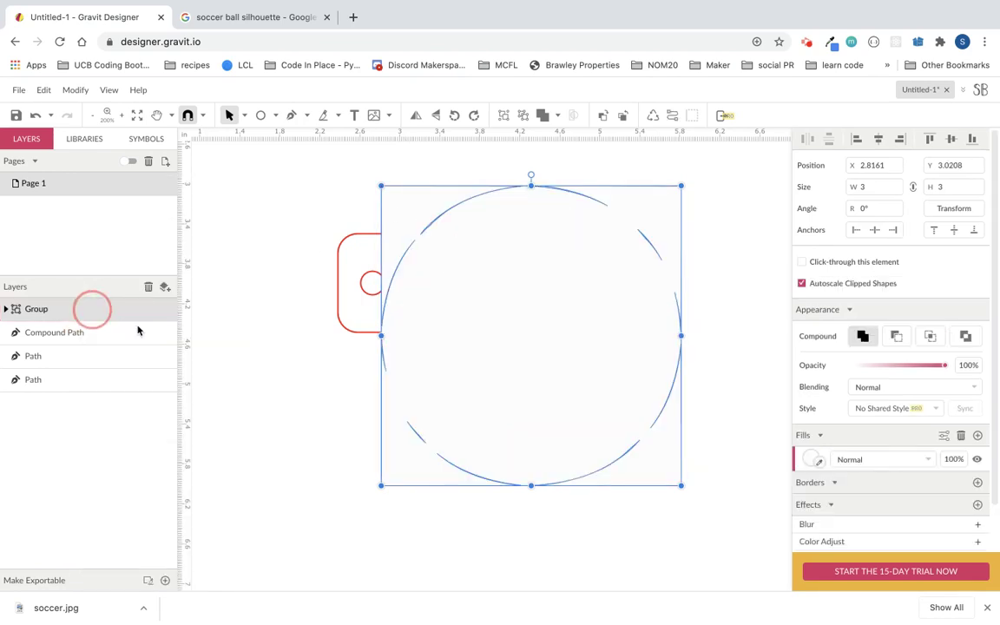
pyautogui.hotkey('ctrl', 'z')
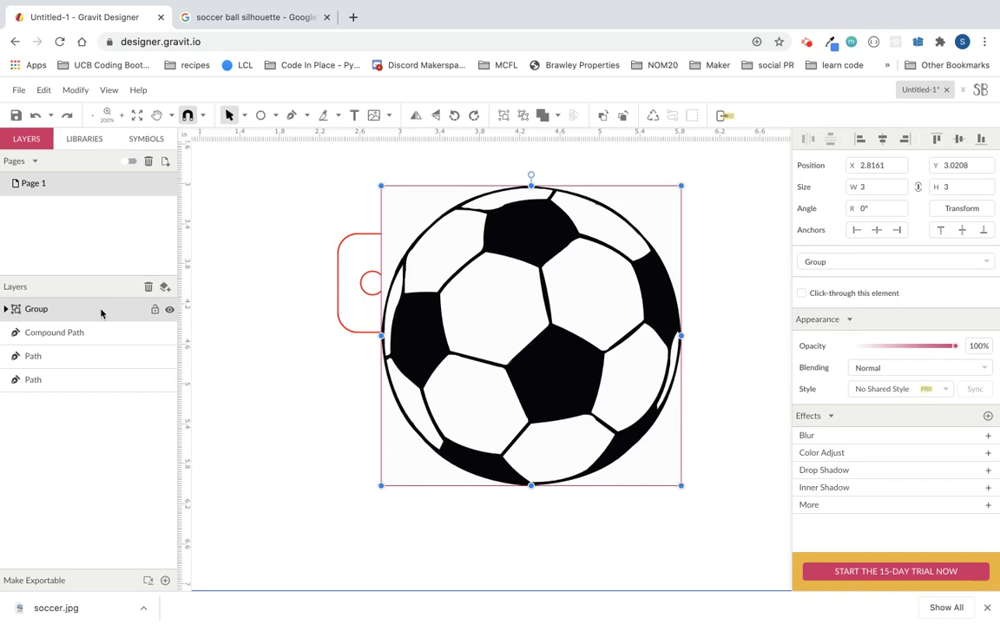
# Step: Ungroup the vectorized soccer ball and delete the white background path outside the ball's upper-left edge
pyautogui.rightClick(101, 313)
pyautogui.click(136, 331)
pyautogui.press('Escape')
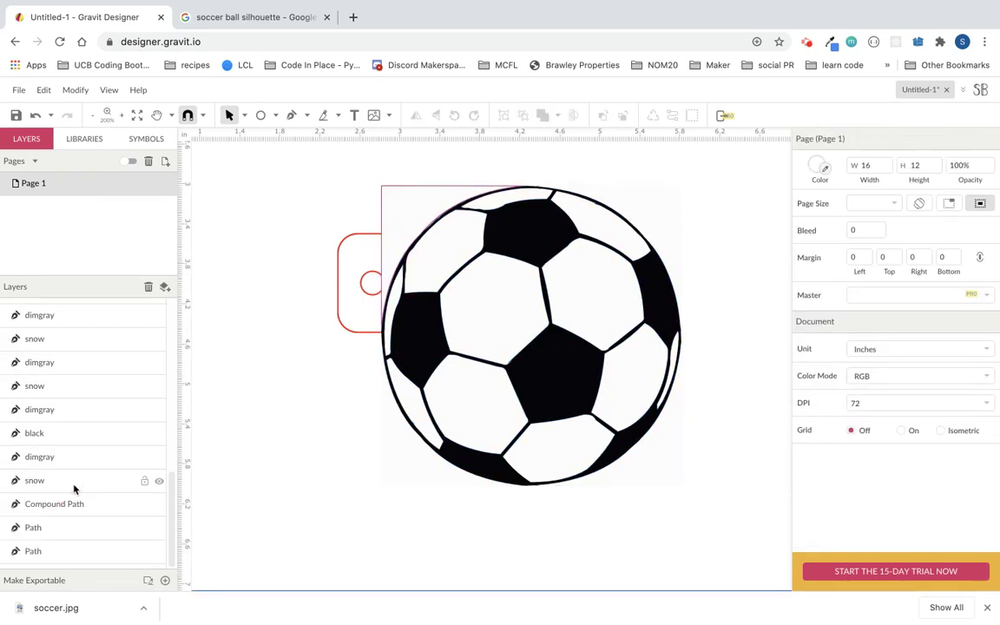
pyautogui.click(74, 489)
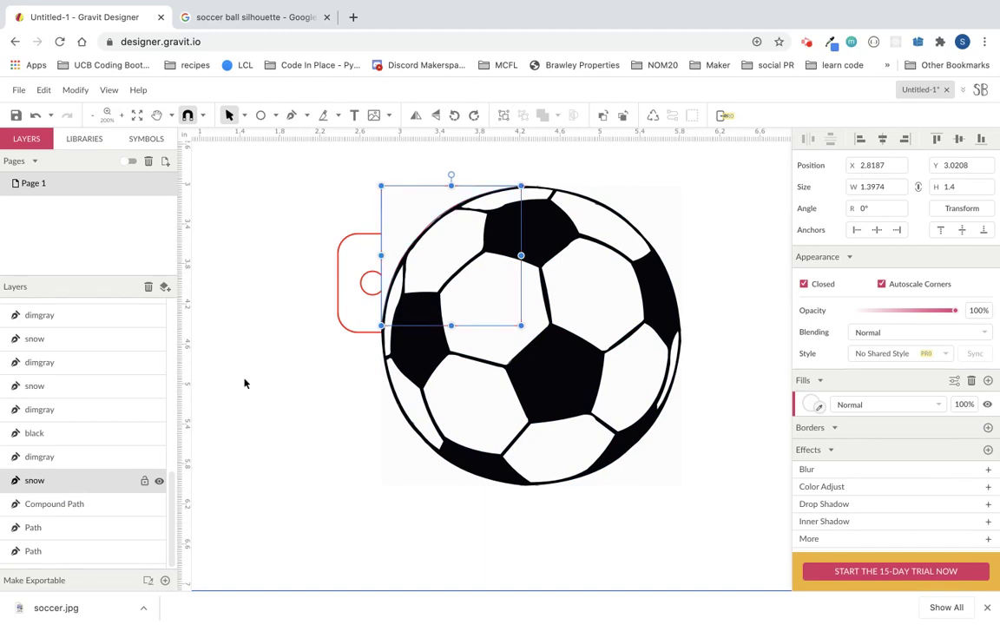
pyautogui.click(411, 229)
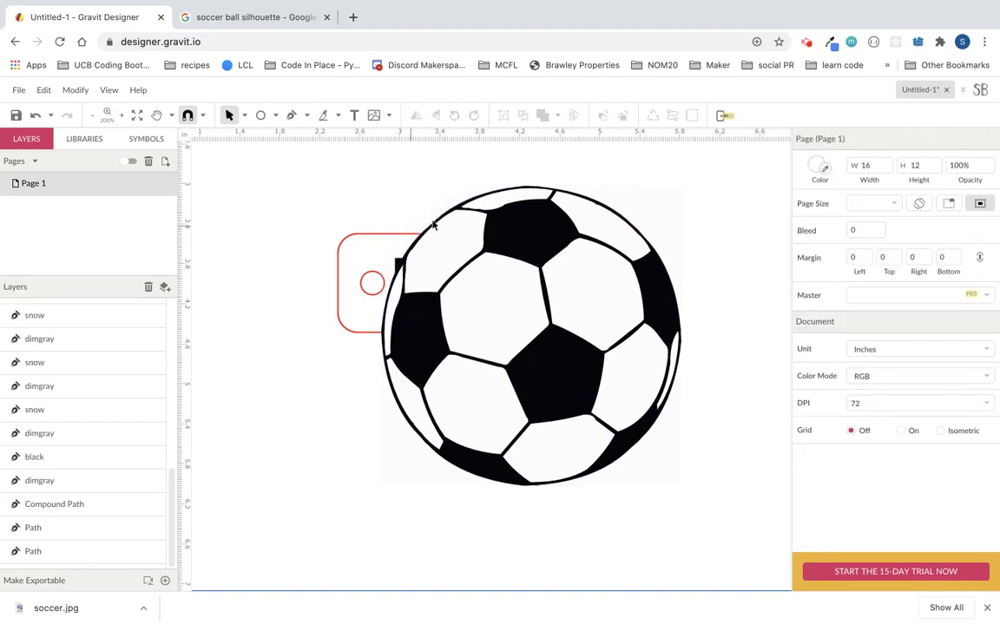
# Step: Try to delete the whole white path that covers the background outside the ball's upper-right edge
pyautogui.click(654, 220)
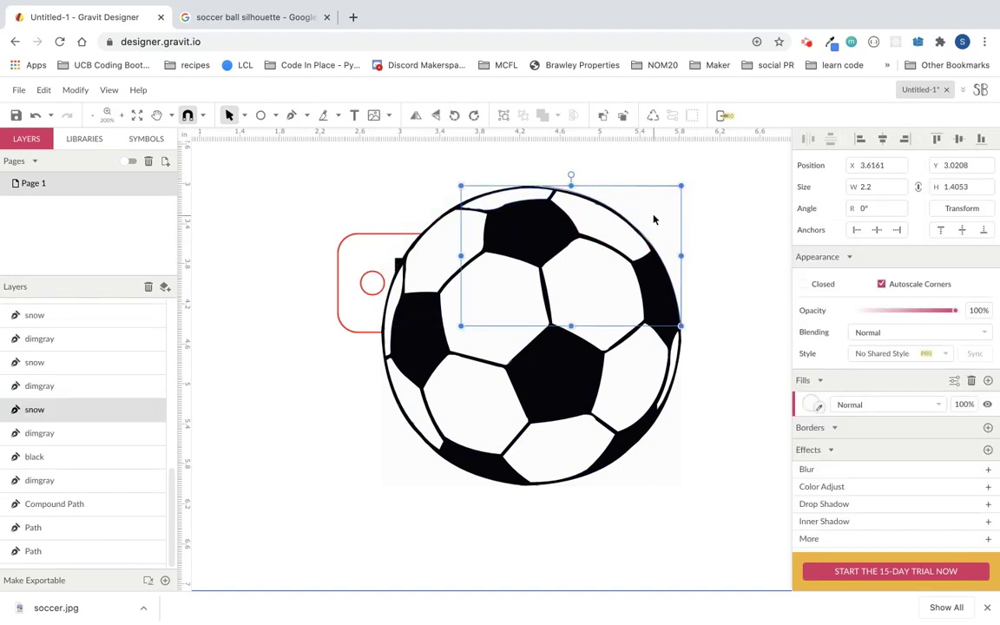
pyautogui.press('Delete')
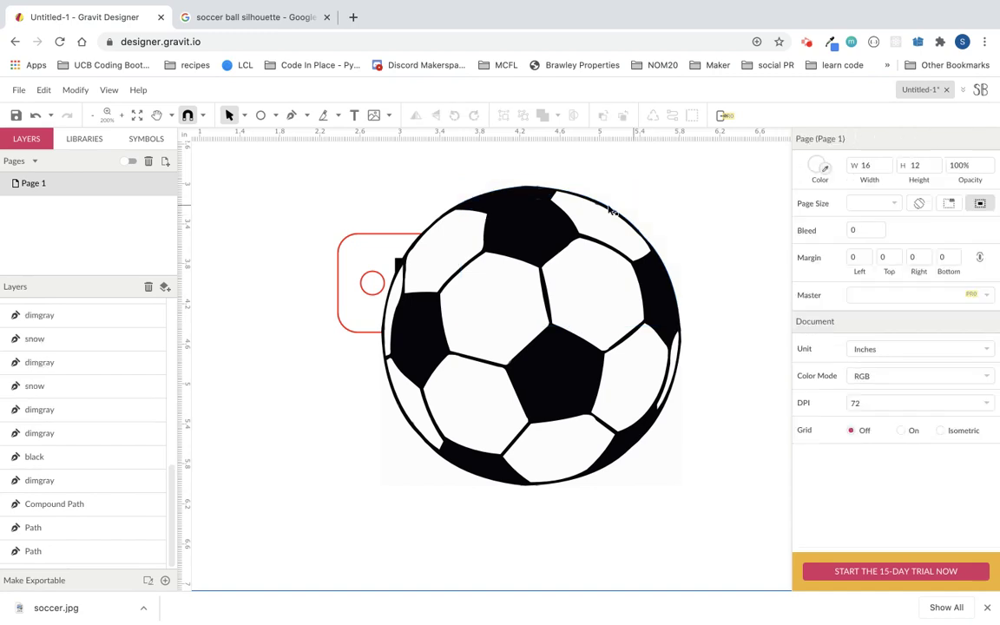
pyautogui.click(523, 201)
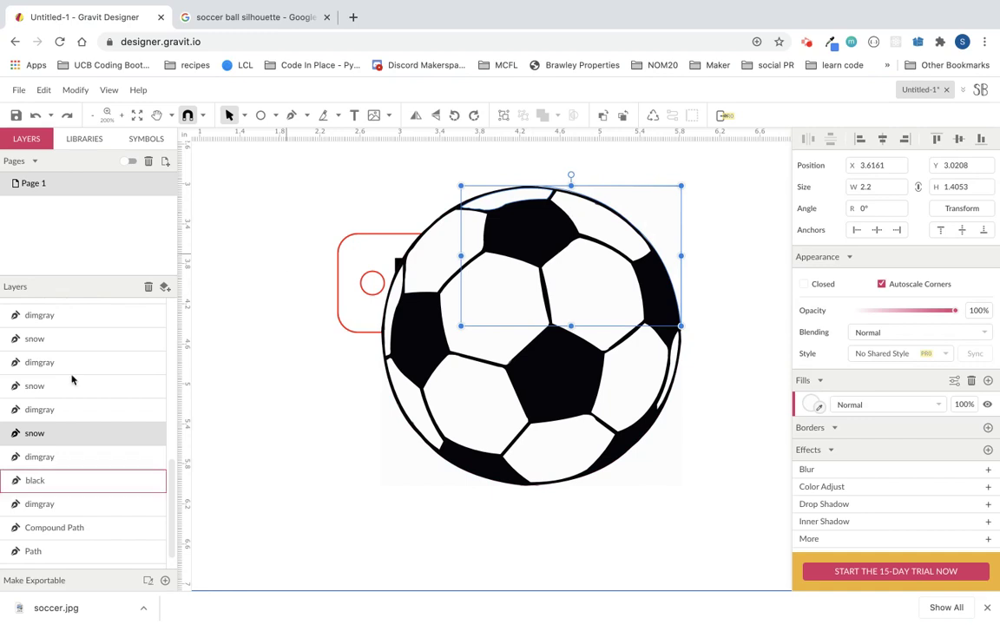
# Step: Split the upper-right white path into separate paths and delete the background pieces outside the ball's upper-right and lower edges
pyautogui.rightClick(88, 440)
pyautogui.click(124, 433)
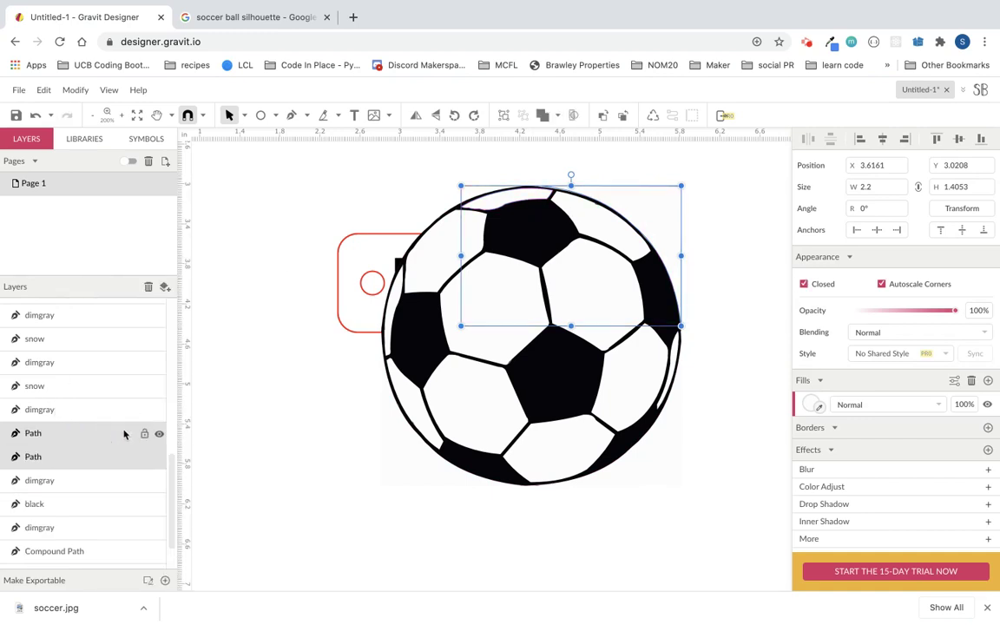
pyautogui.click(92, 463)
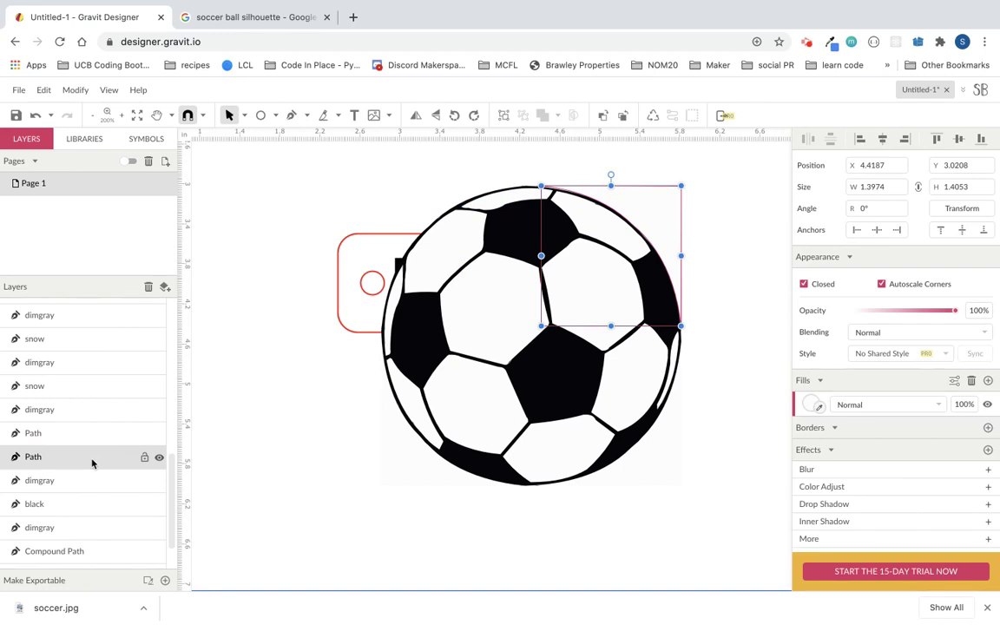
pyautogui.press('Delete')
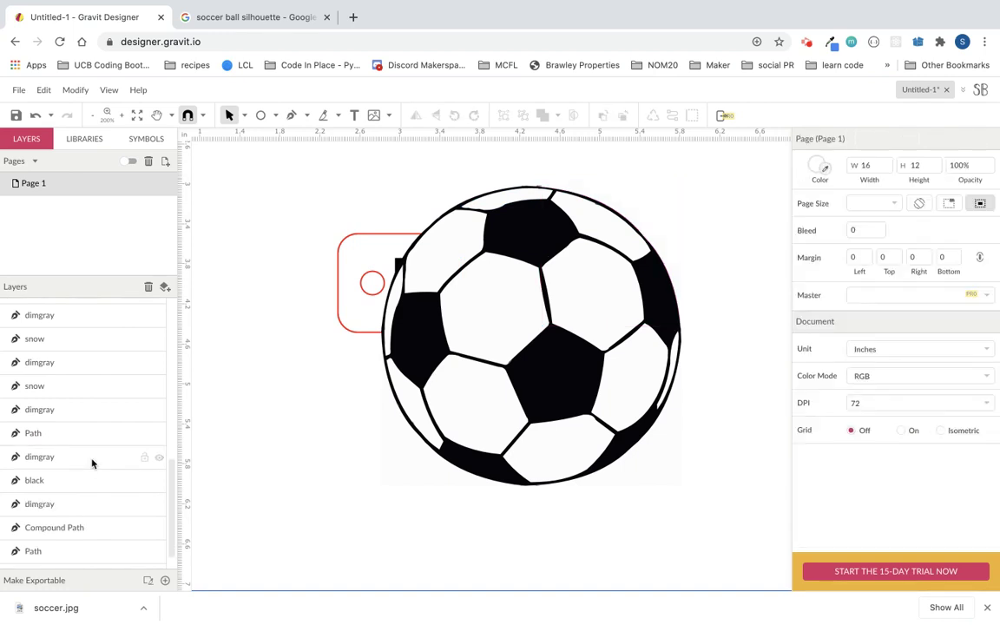
pyautogui.click(411, 462)
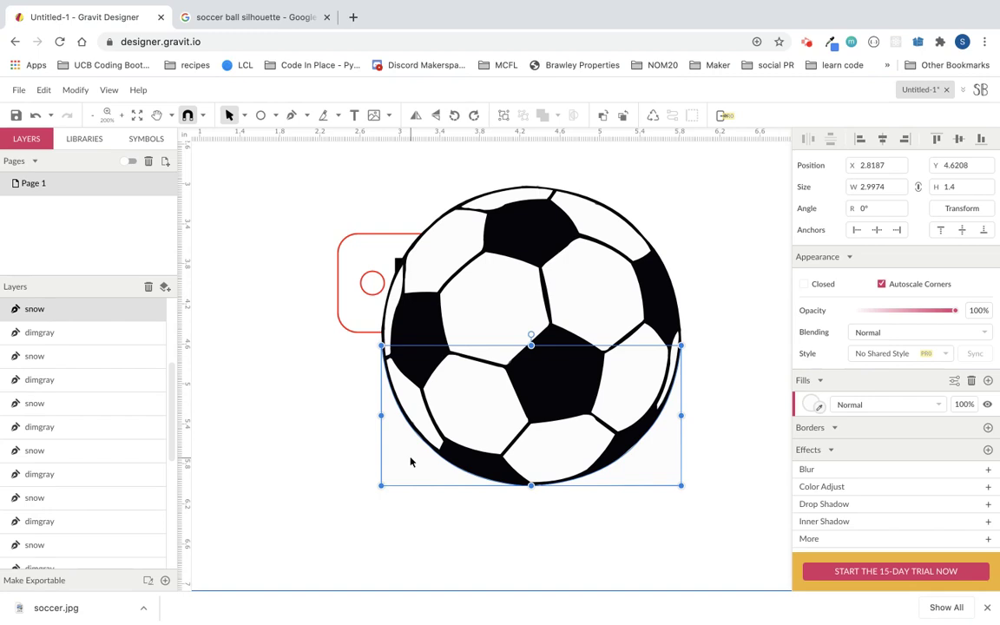
pyautogui.press('Delete')
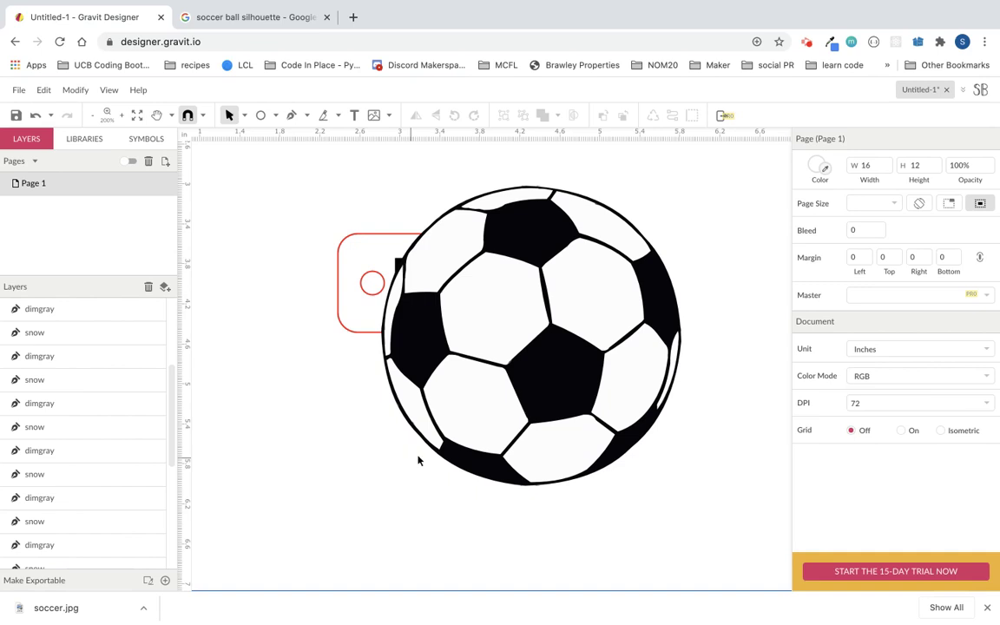
# Step: Try to delete the narrow white sliver along the ball's left edge
pyautogui.click(74, 428)
pyautogui.press('Delete')
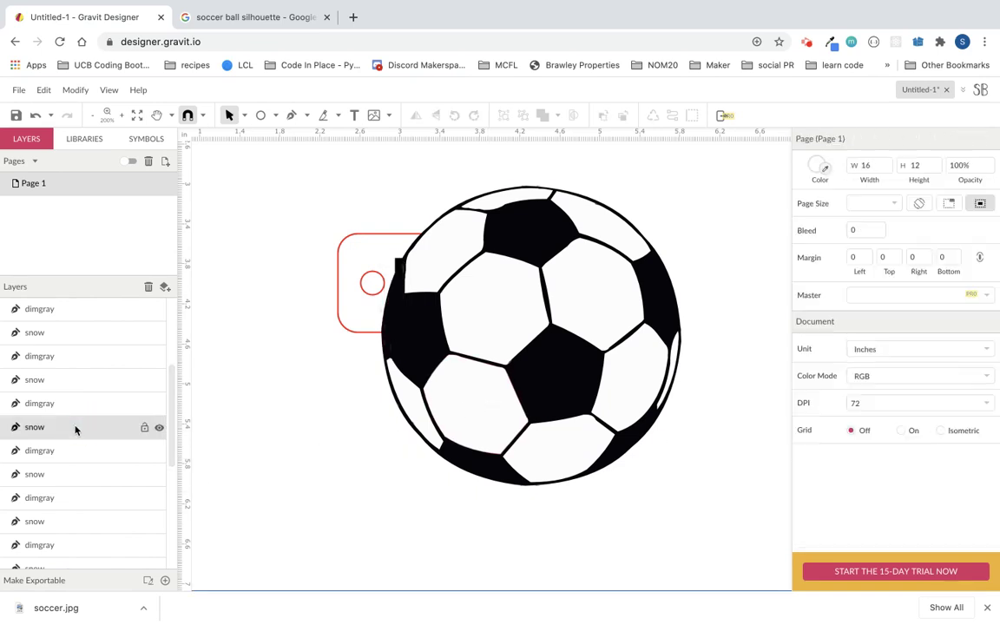
pyautogui.hotkey('ctrl', 'z')
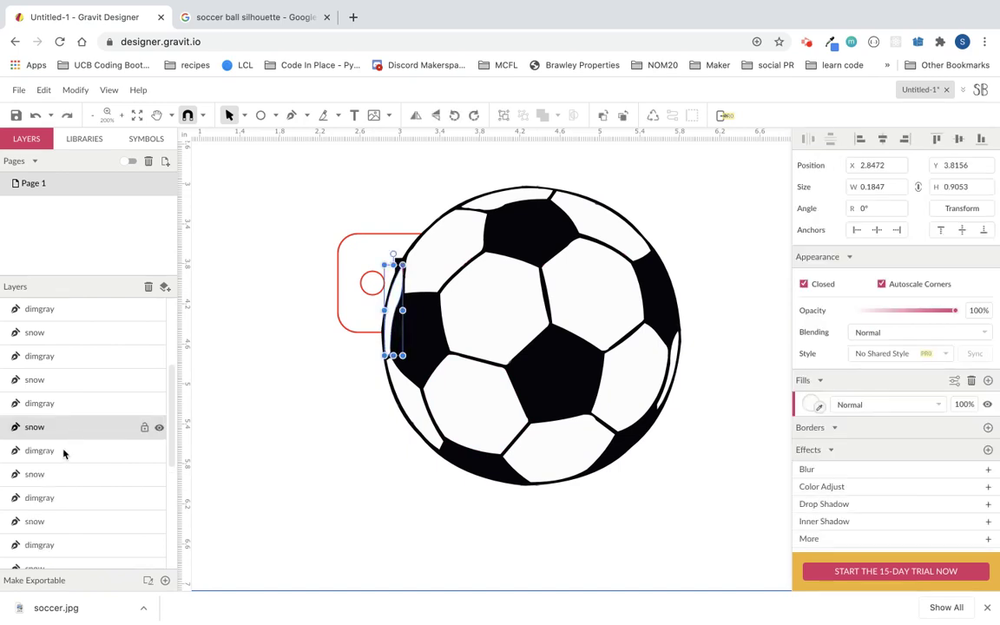
# Step: Select all remaining soccer ball paths, leaving out the name and tag outlines, and group them
pyautogui.click(64, 452)
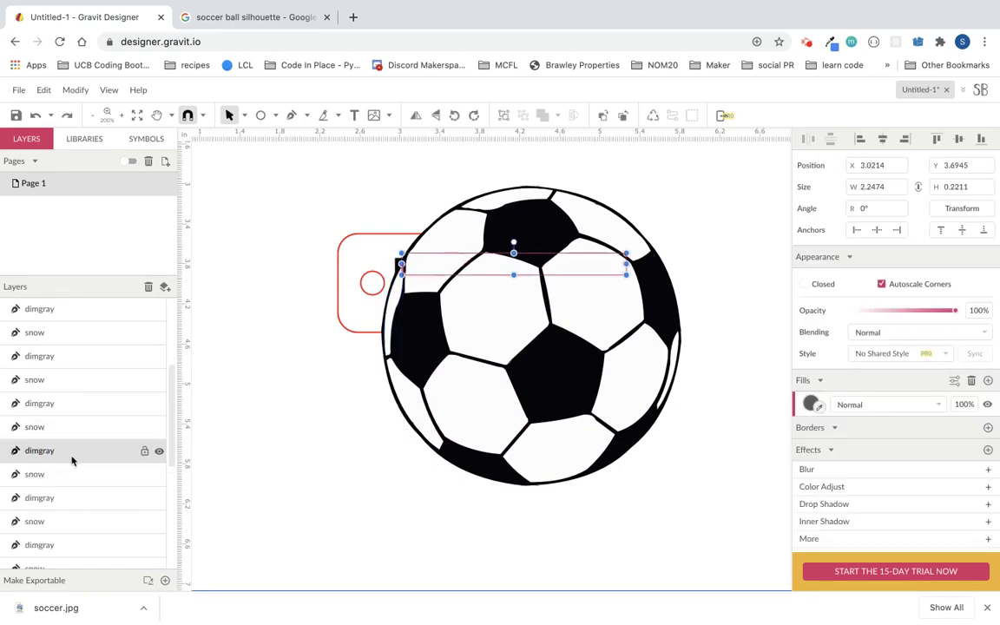
pyautogui.scroll(-5, 72, 461)
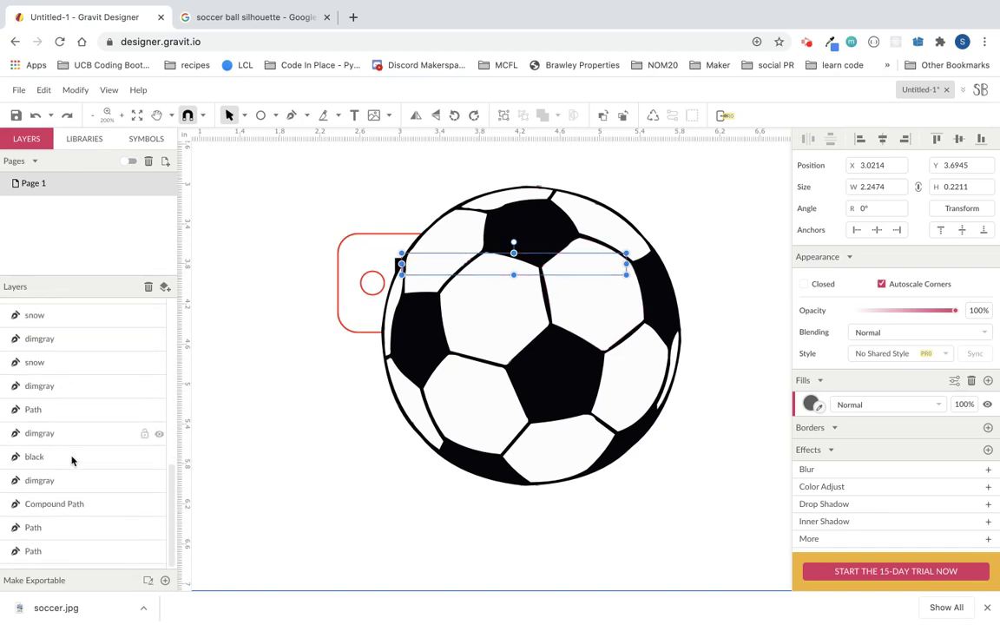
pyautogui.click(76, 485)
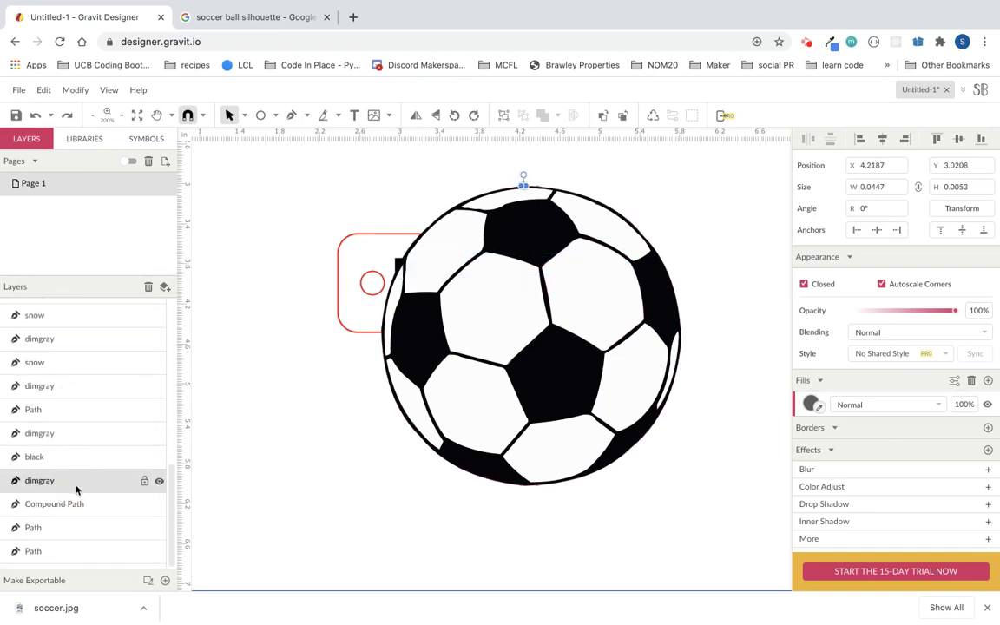
pyautogui.click(98, 504)
pyautogui.click(98, 489)
pyautogui.scroll(3, 110, 445)
pyautogui.click(96, 311)
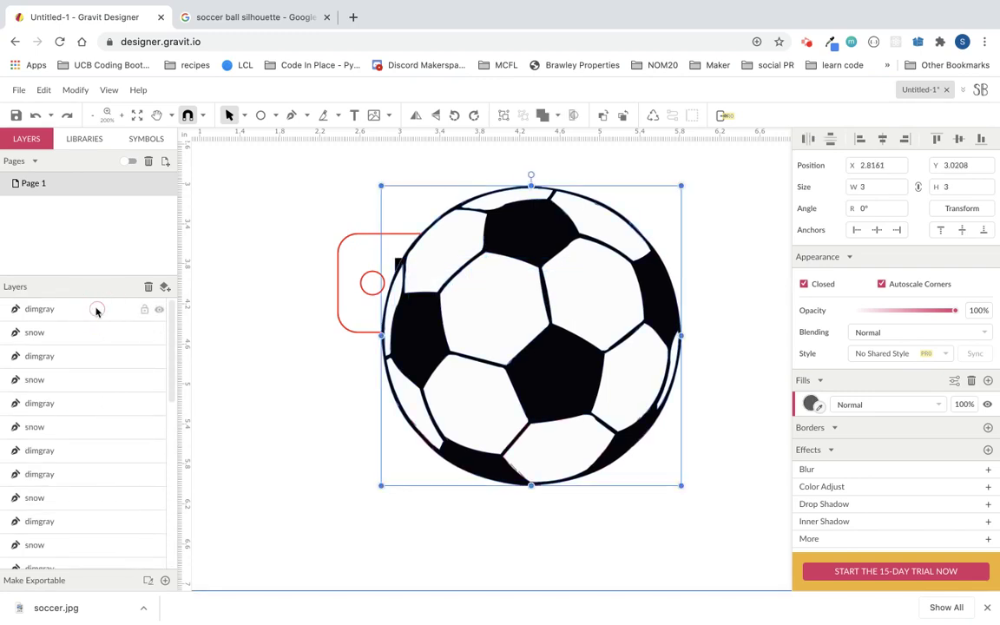
pyautogui.hotkey('ctrl', 'g')
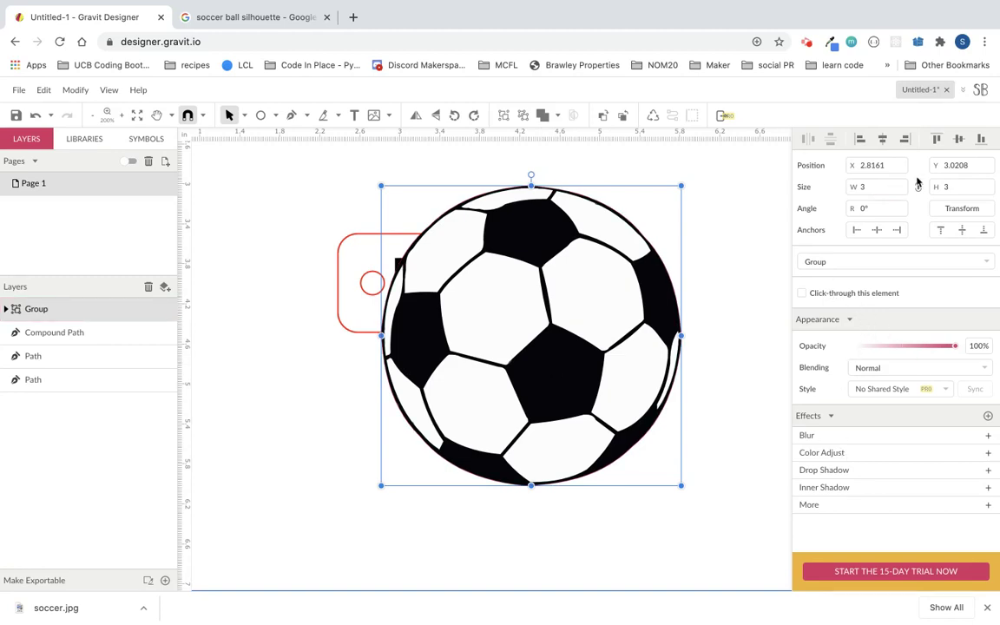
# Step: Resize the soccer ball group to 0.25 × 0.25 in and place it after the name at about X 4.93, Y 3.91
pyautogui.click(956, 188)
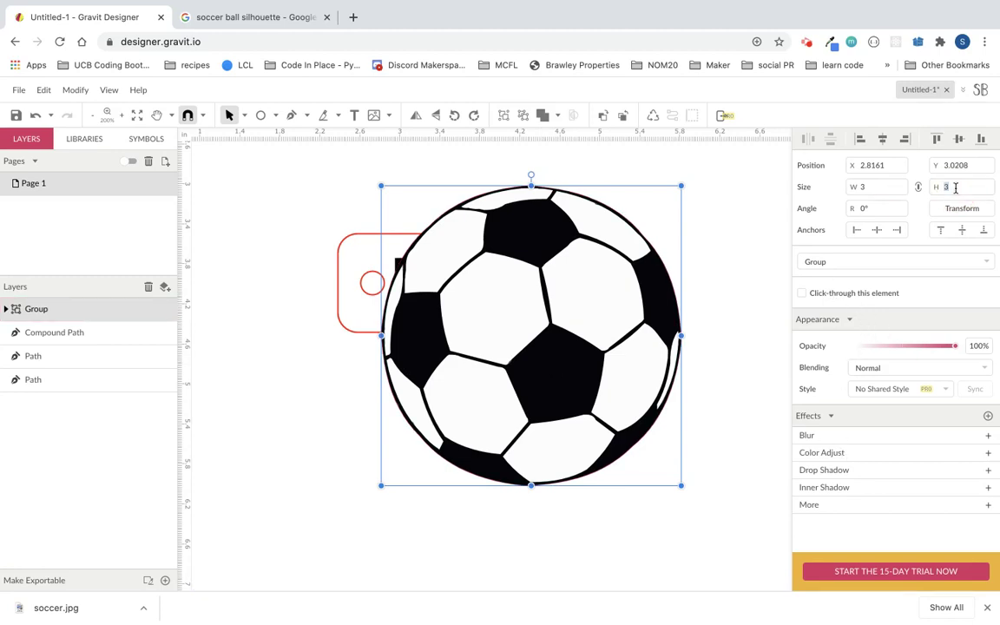
pyautogui.write('0.25')
pyautogui.press('Return')
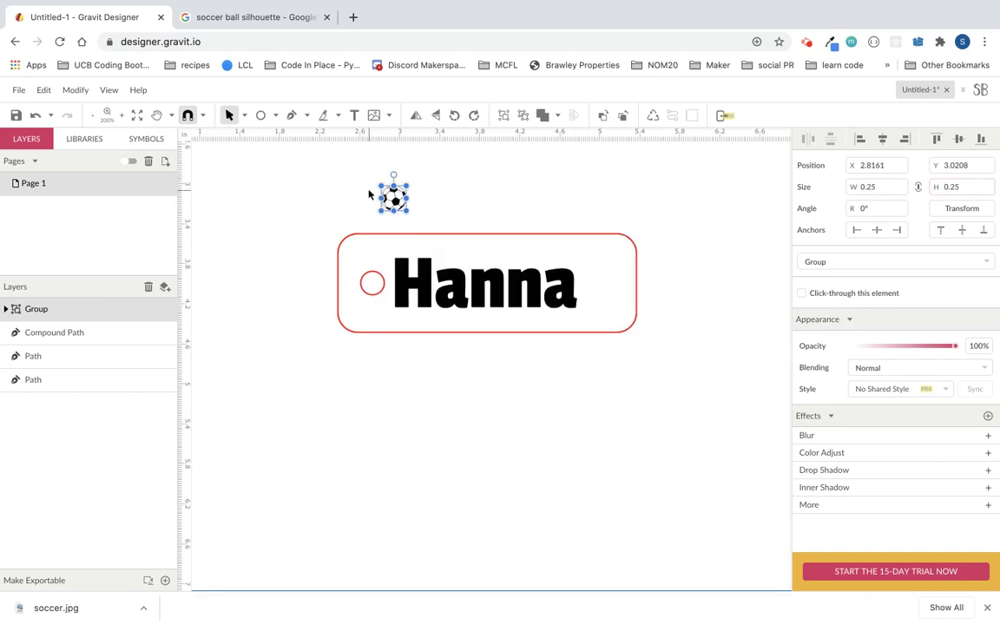
pyautogui.moveTo(397, 203); pyautogui.dragTo(610, 293)
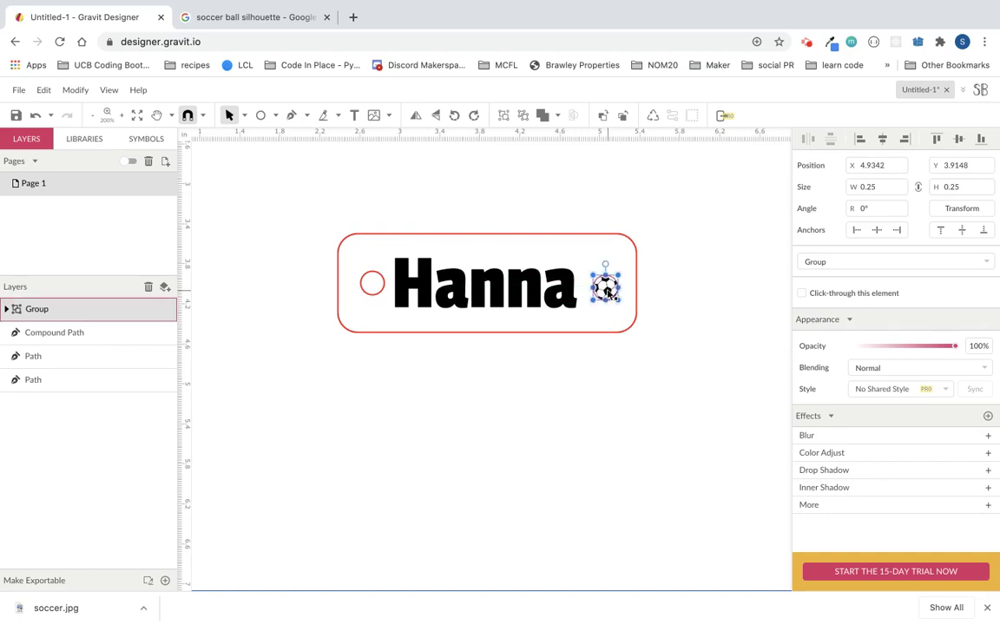
# Step: Enlarge the soccer ball group to 0.5 × 0.5 in and move it inside the tag to about X 4.80, Y 3.74
pyautogui.click(956, 186)
pyautogui.write('0.5')
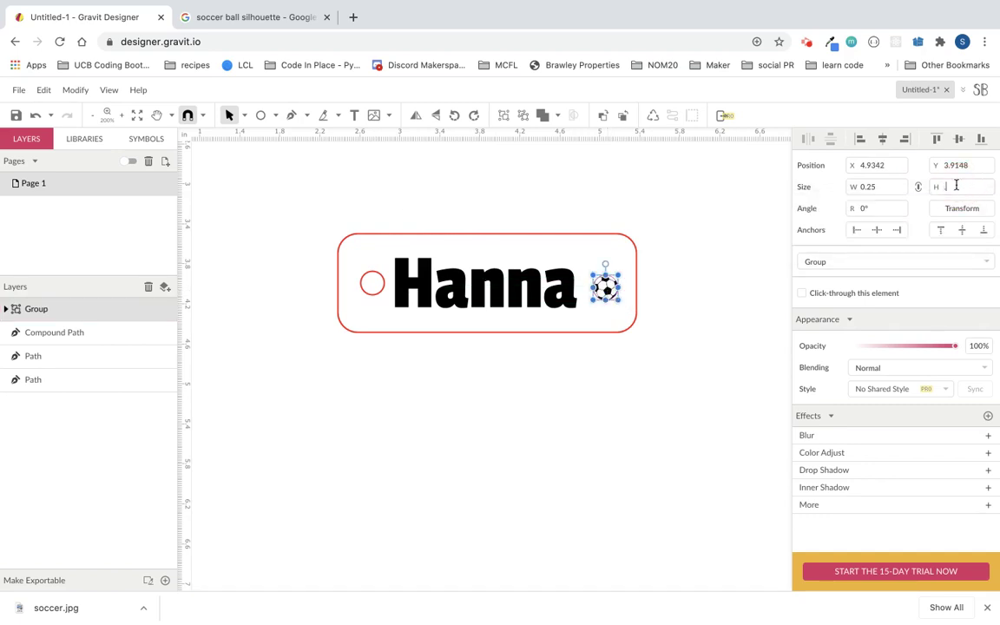
pyautogui.press('Return')
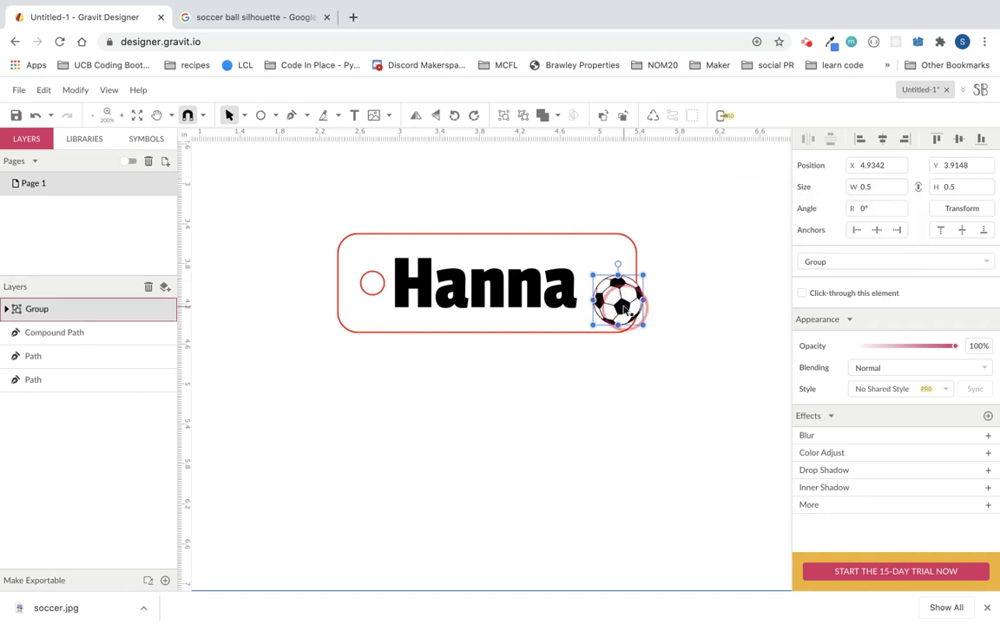
pyautogui.moveTo(626, 313); pyautogui.dragTo(611, 295)
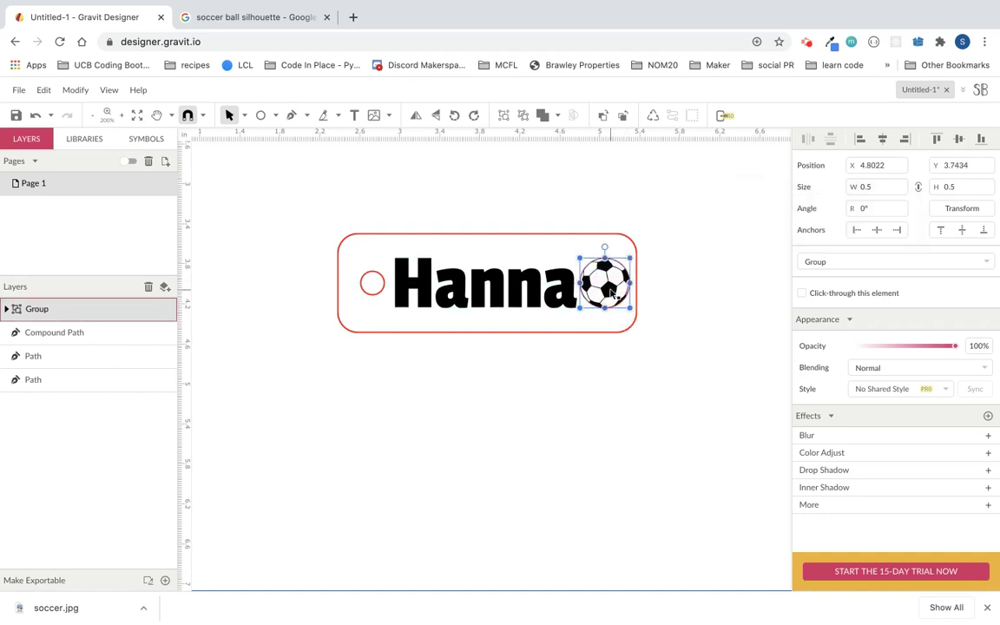
# Step: Set the soccer ball group's size to 0.35 × 0.35 in
pyautogui.click(959, 187)
pyautogui.write('0.35')
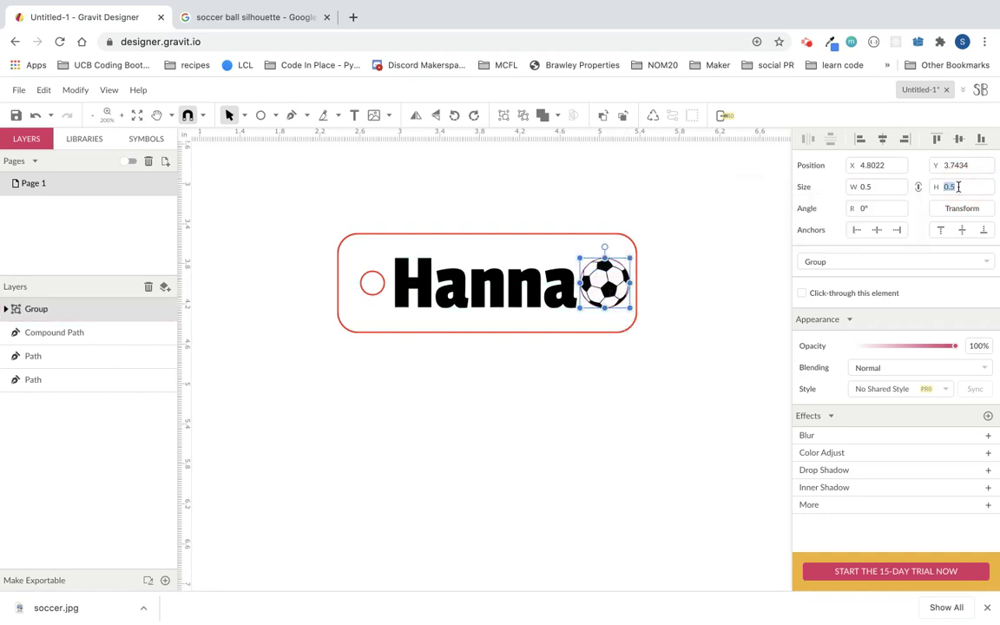
pyautogui.press('Return')
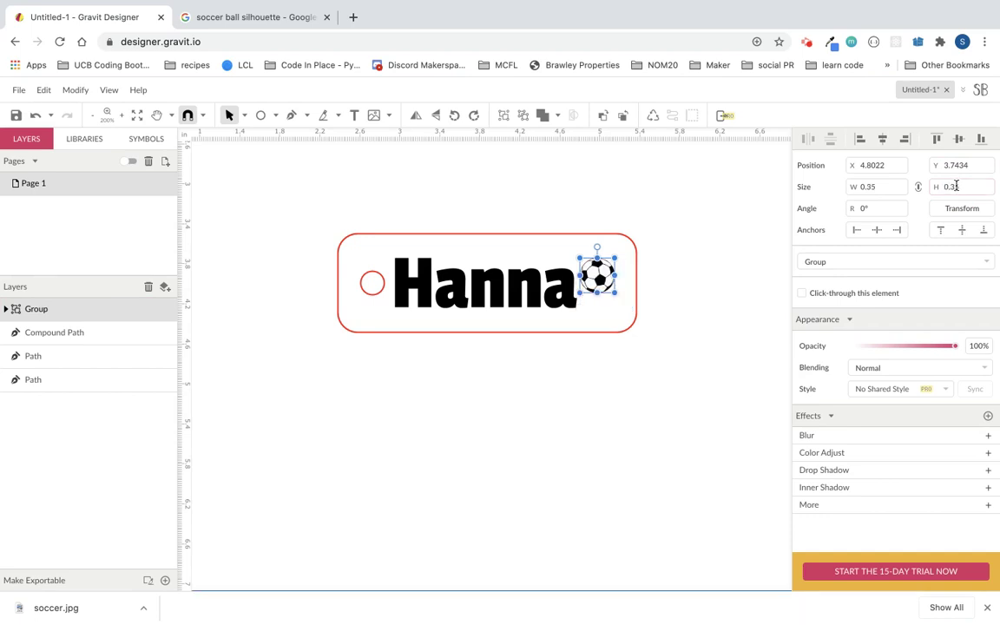
# Step: Set the soccer ball group's size to 0.4 × 0.4 in and center it vertically on the tag at about X 4.86, Y 3.79
pyautogui.doubleClick(959, 187)
pyautogui.press('BackSpace')
pyautogui.write('0.4')
pyautogui.press('Return')
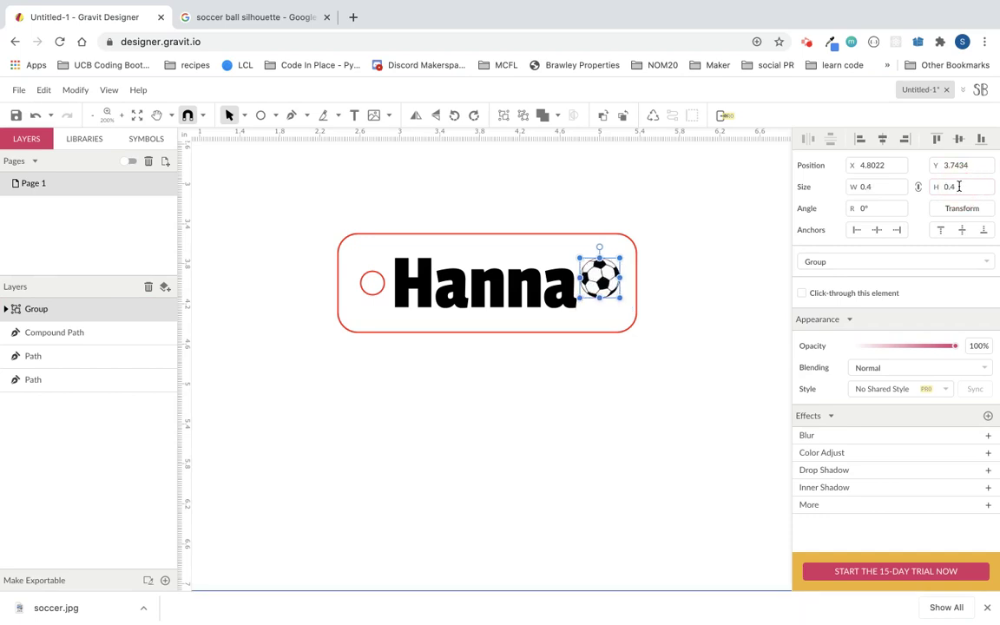
pyautogui.moveTo(611, 289); pyautogui.dragTo(615, 292)
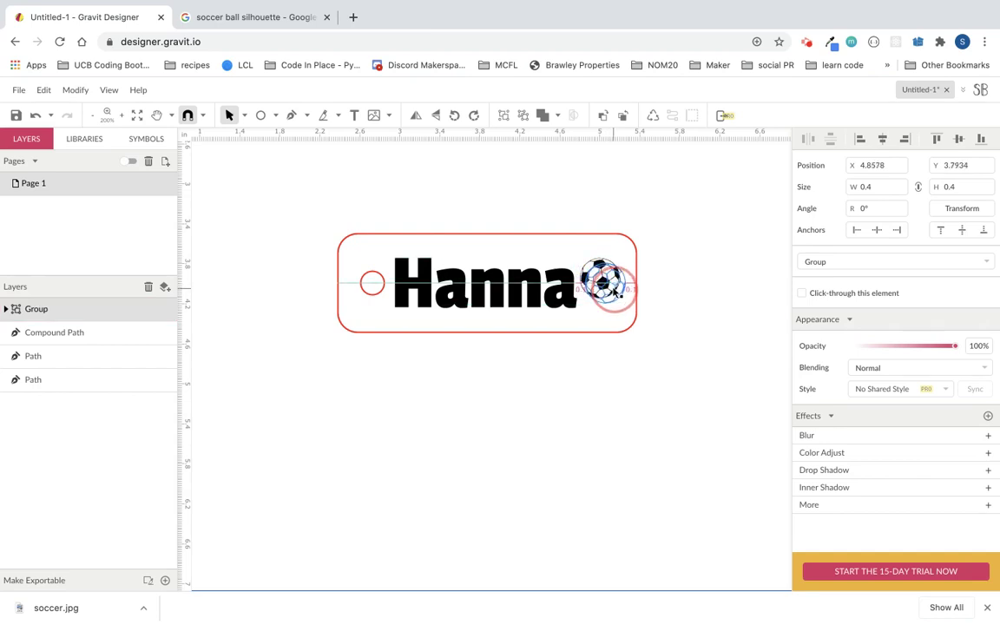
pyautogui.click(694, 303)
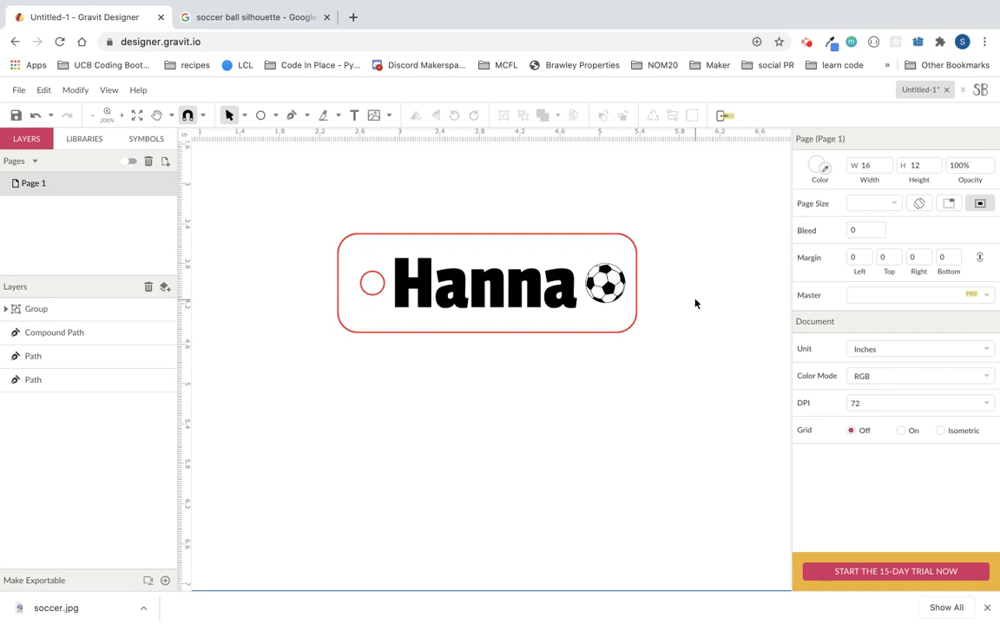
# Step: Save the design to My Cloud, naming it with the existing files' shared prefix followed by "keychain_wood"
pyautogui.click(605, 283)
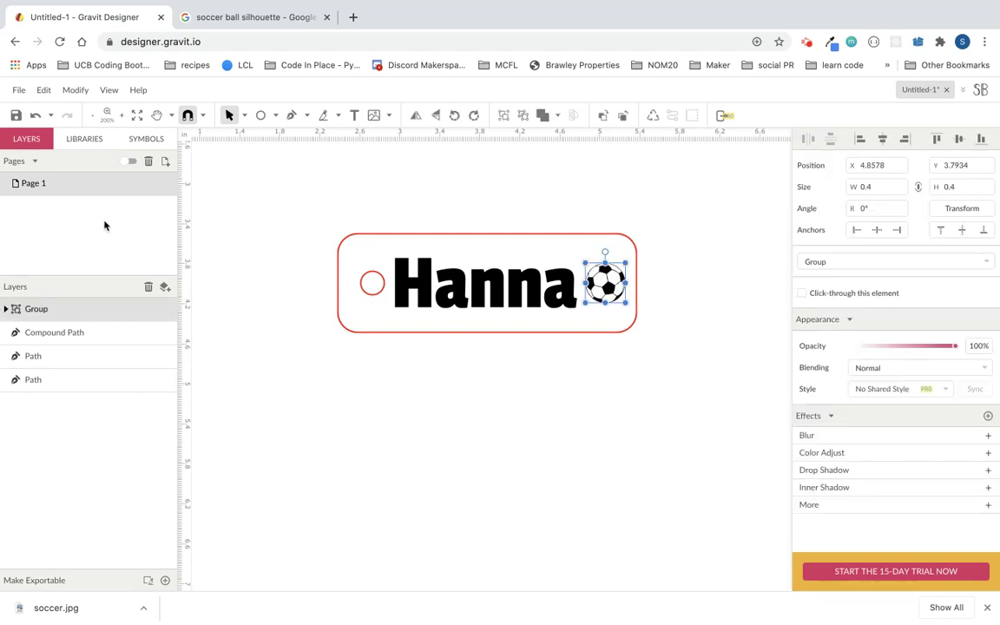
pyautogui.click(16, 117)
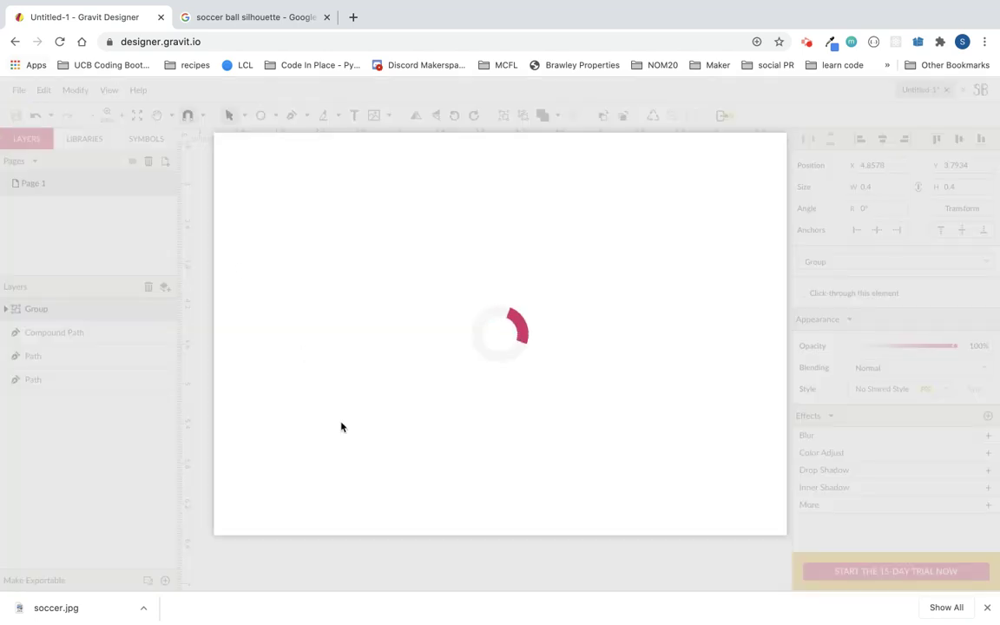
pyautogui.write('sarab_')
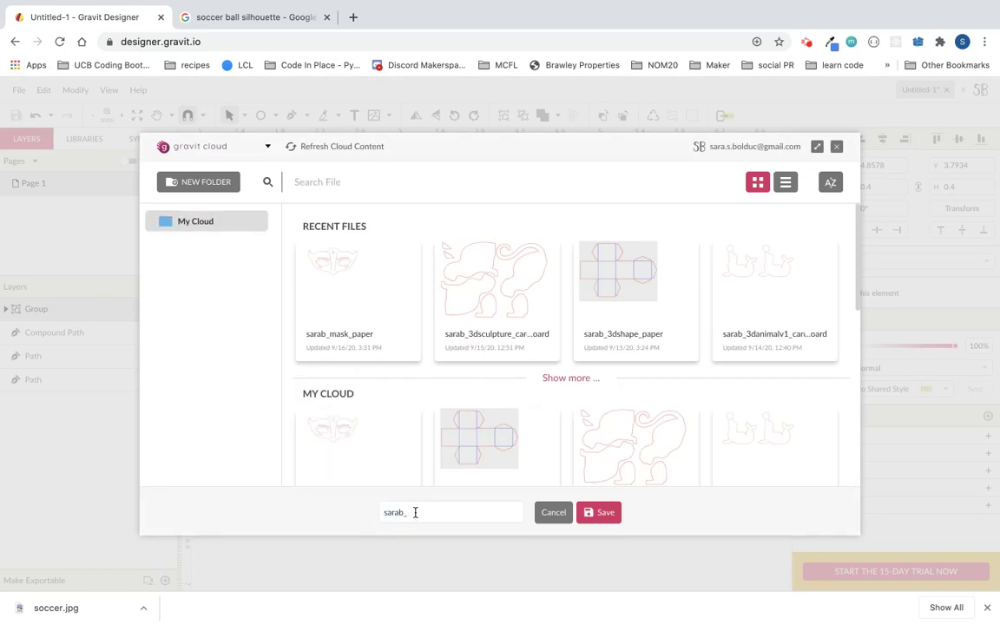
pyautogui.write('kenchain_wood')
pyautogui.click(595, 515)
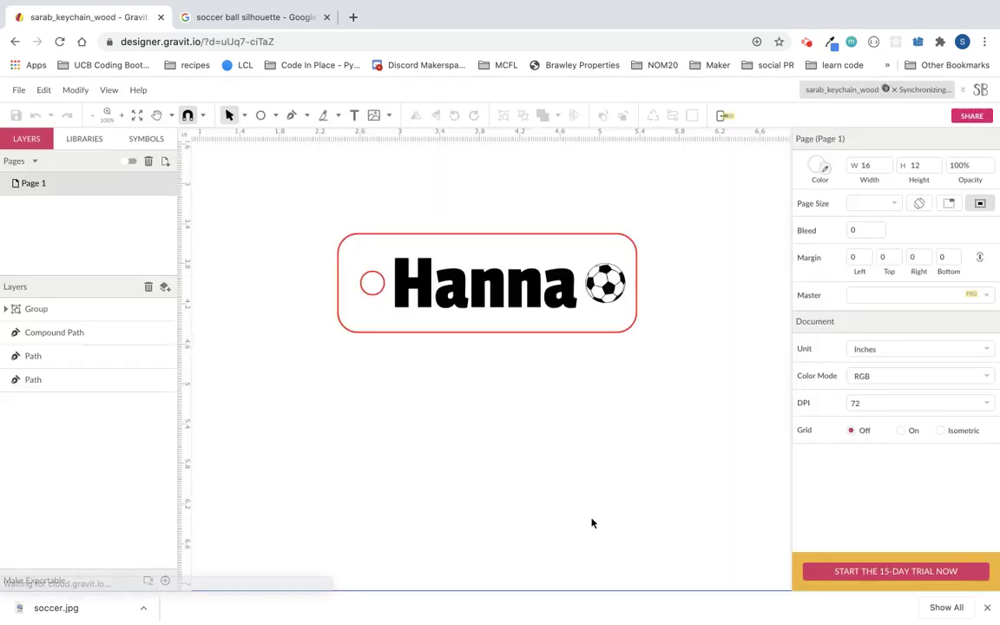